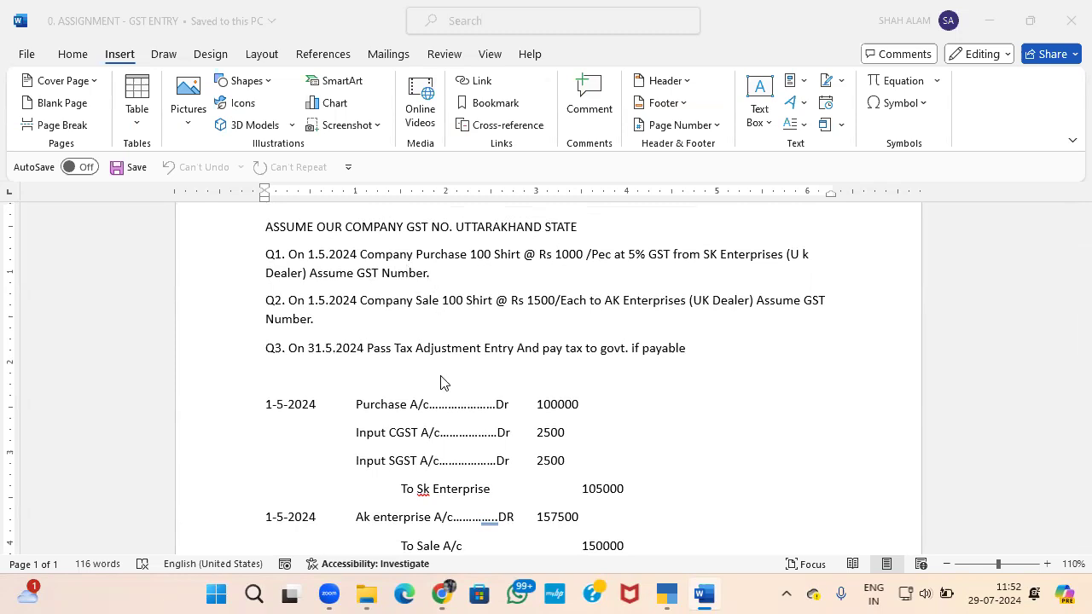
Step: Review the GST assignment questions and the existing purchase and sale journal entries dated 1-5-2024
scroll(441, 382, "down", 1)
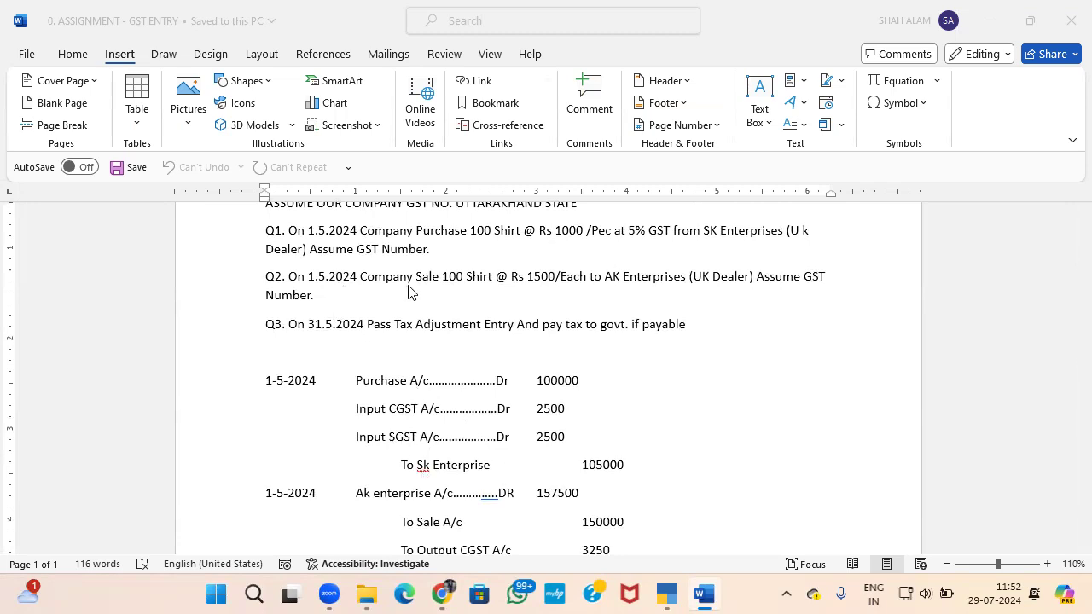
scroll(463, 407, "down", 3)
scroll(397, 419, "up", 1)
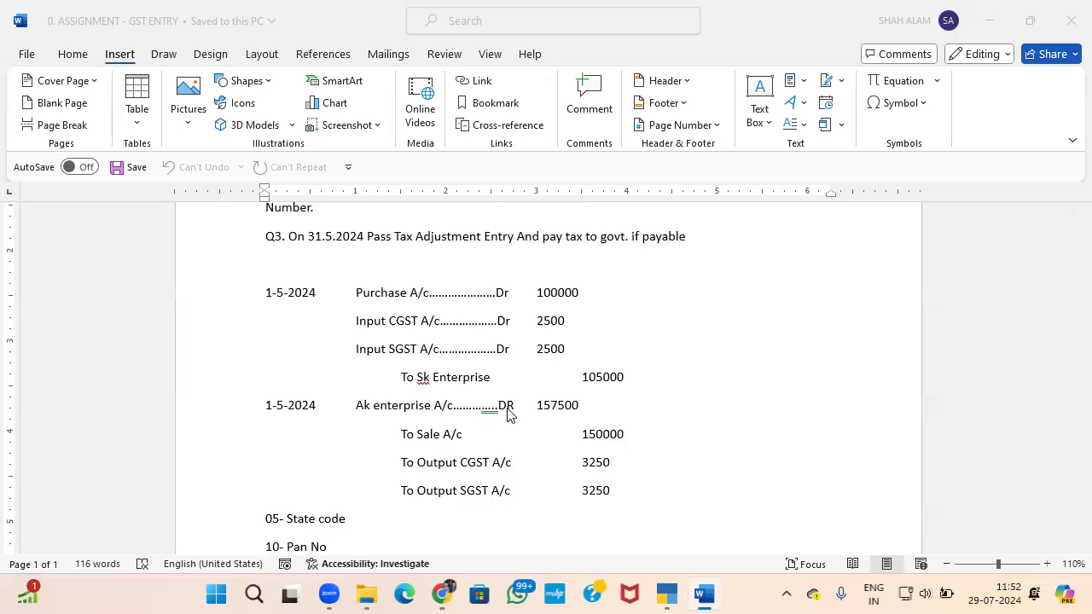
scroll(506, 414, "up", 2)
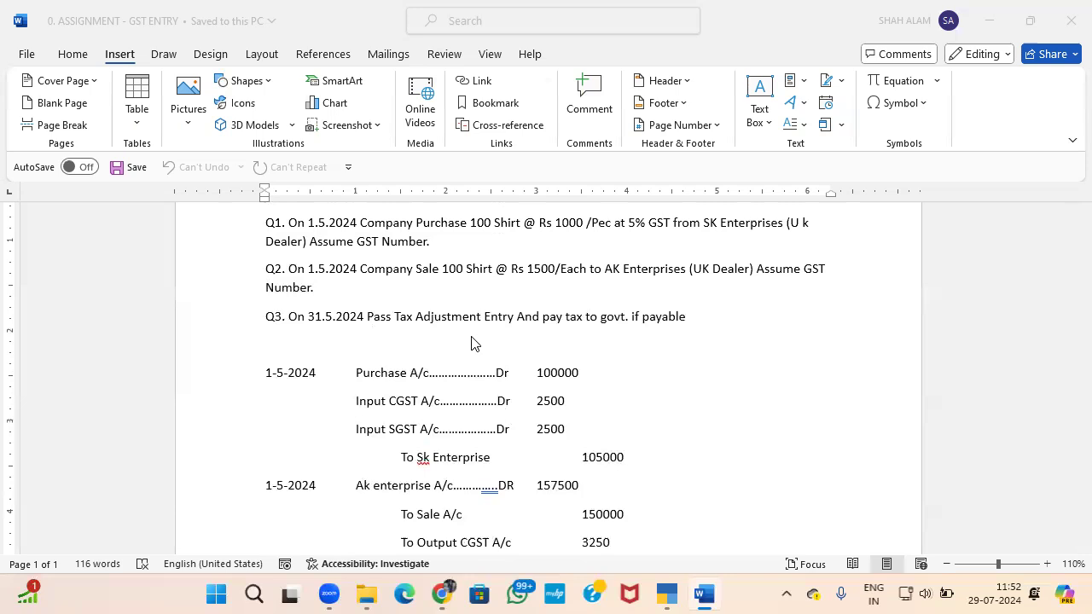
scroll(471, 342, "down", 3)
scroll(471, 342, "up", 1)
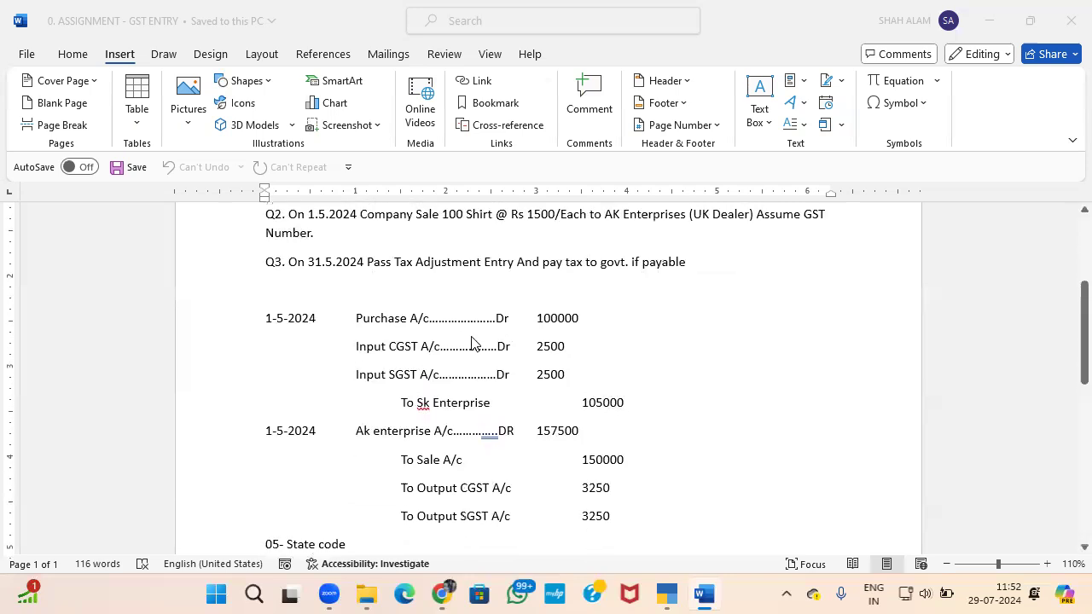
scroll(471, 342, "down", 1)
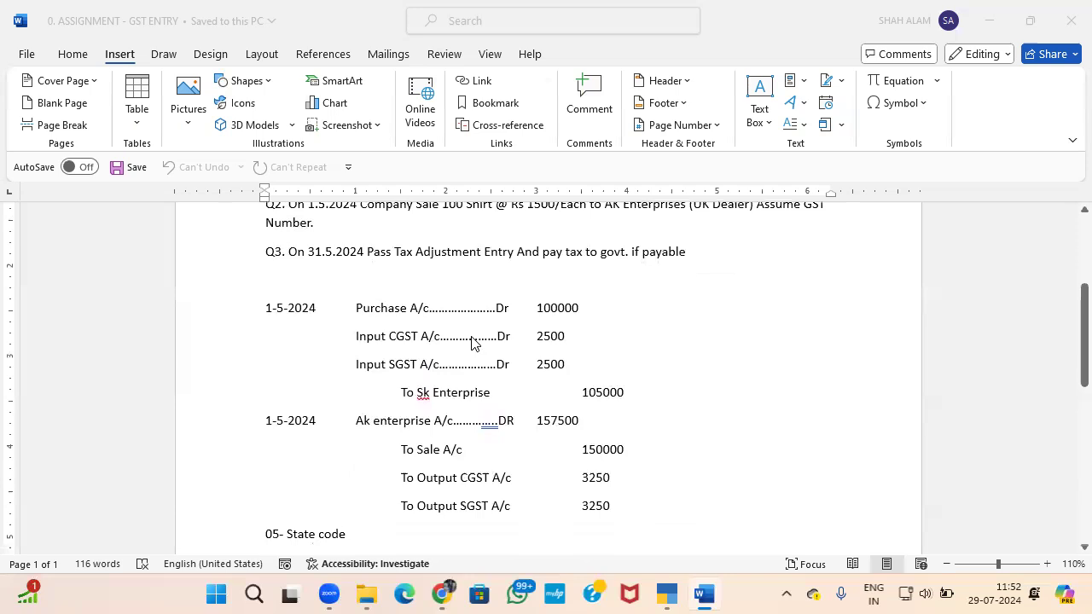
scroll(474, 341, "down", 2)
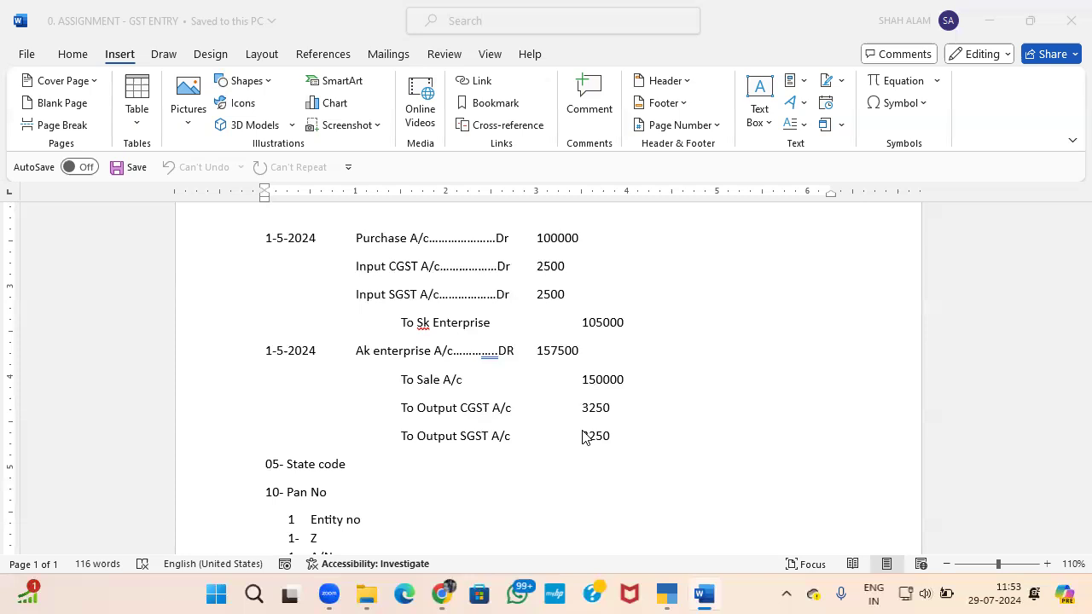
scroll(577, 413, "up", 2)
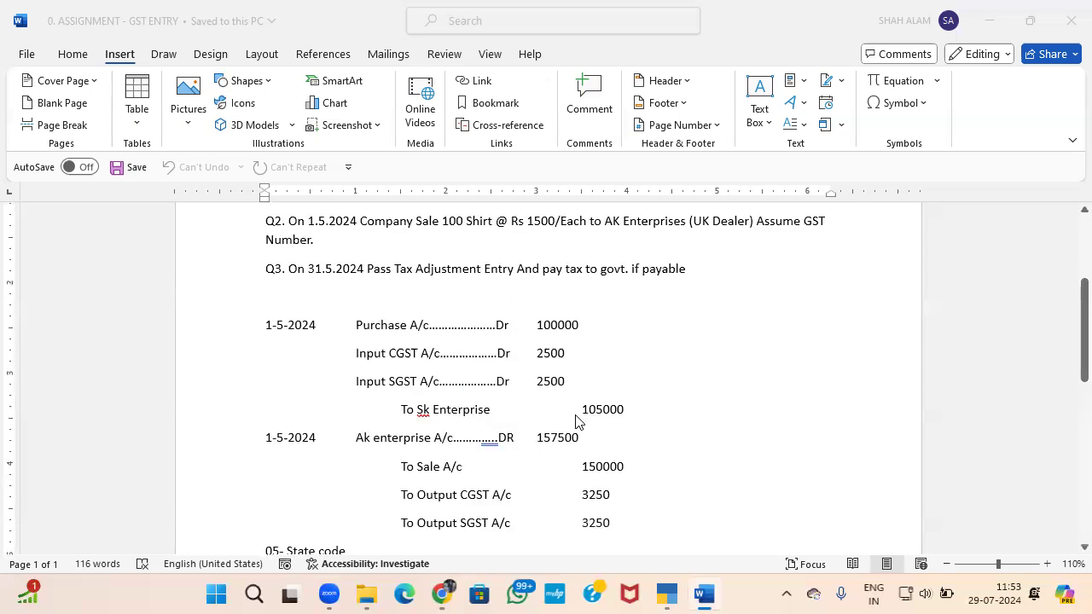
scroll(577, 416, "up", 5)
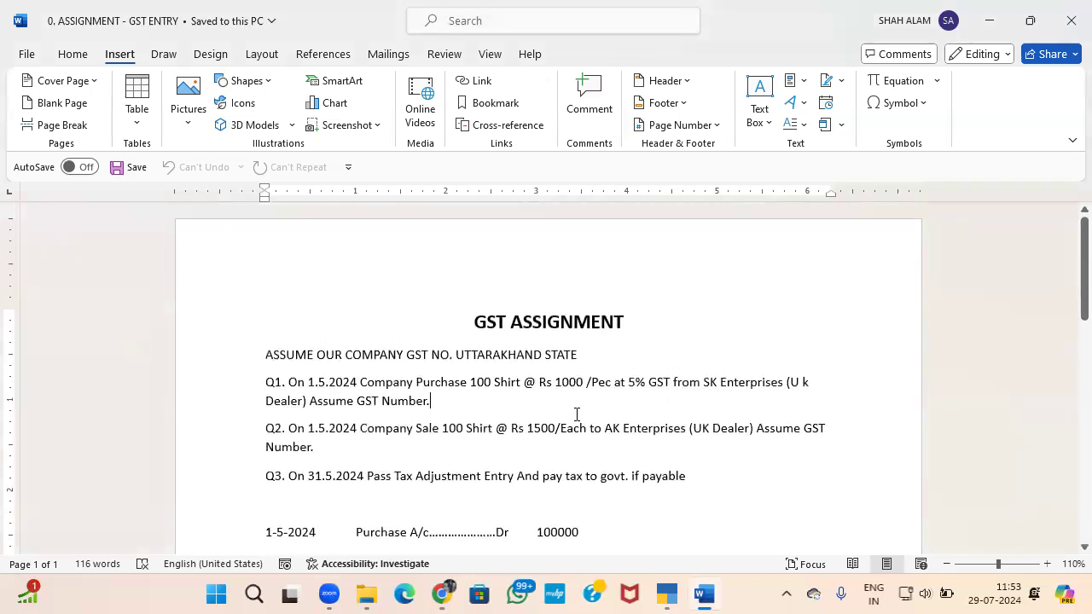
Step: Below the sale entry's Output SGST line, start a journal entry dated 31-5-2024 with the debit line "output CGST A/c……Dr"
scroll(577, 414, "down", 8)
left_click(624, 389)
key("Return")
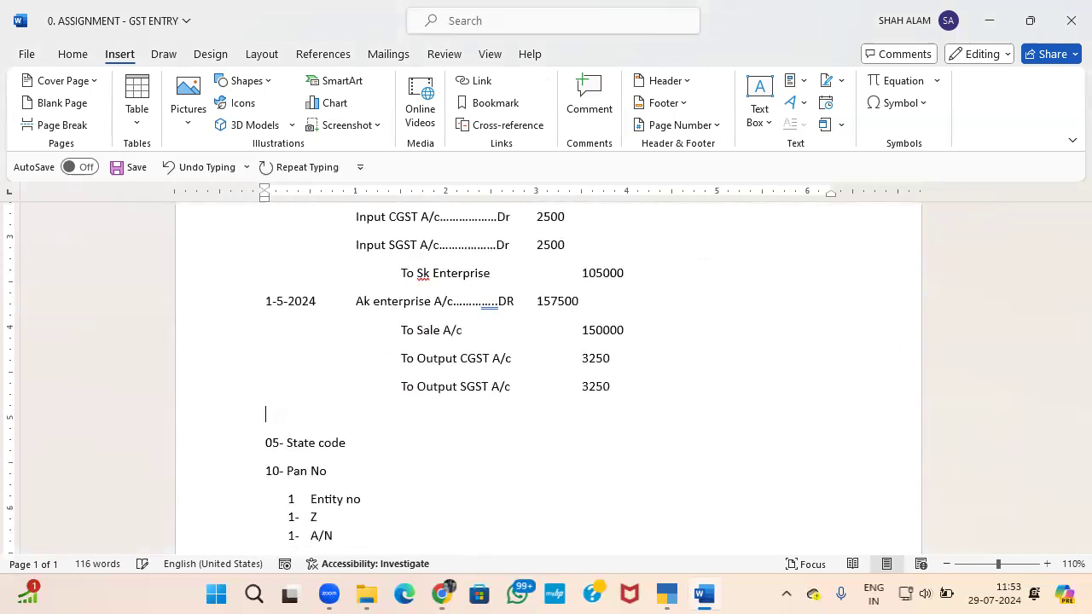
type("31-5-2024")
key("Tab")
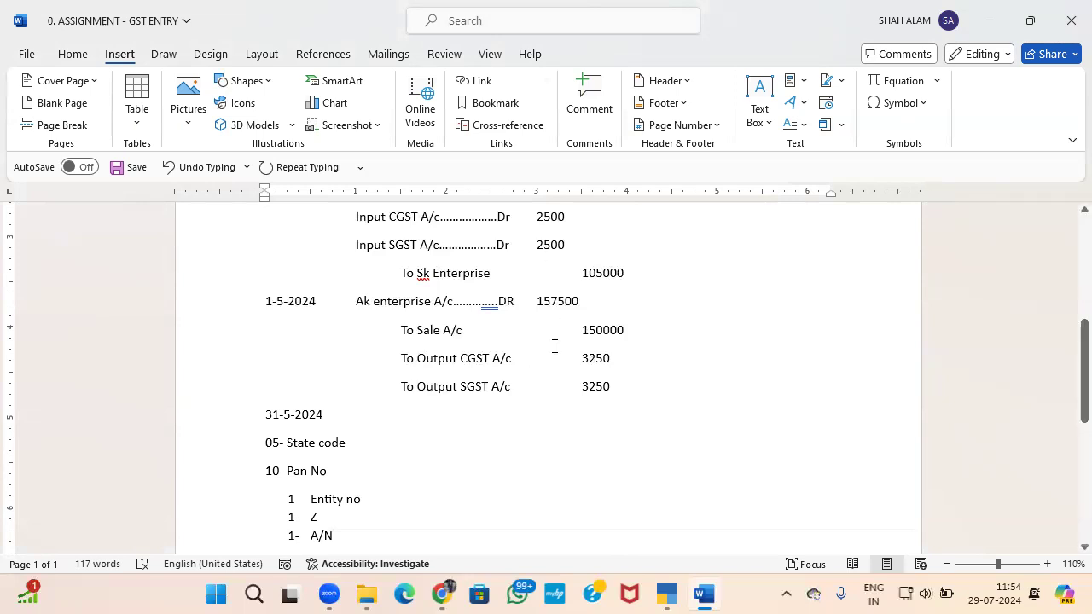
type("out")
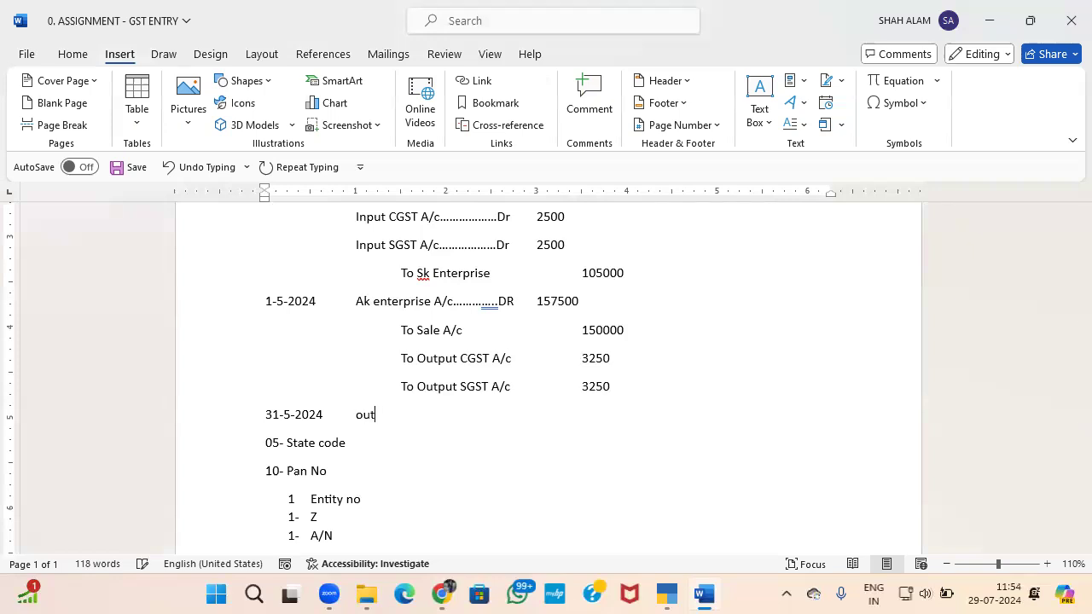
type("put CGST A")
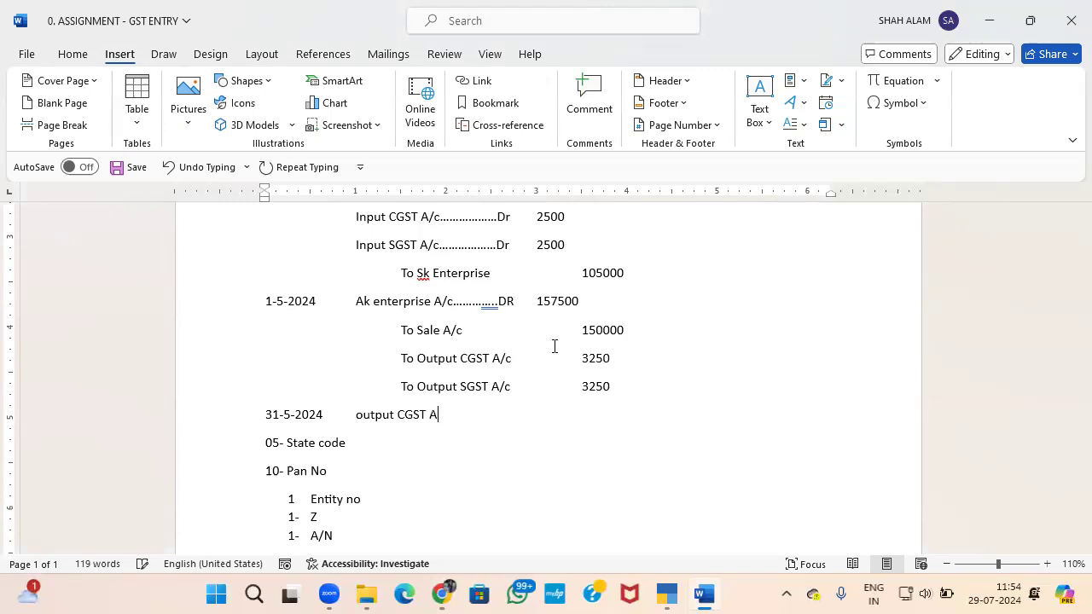
type("/c...............Dr")
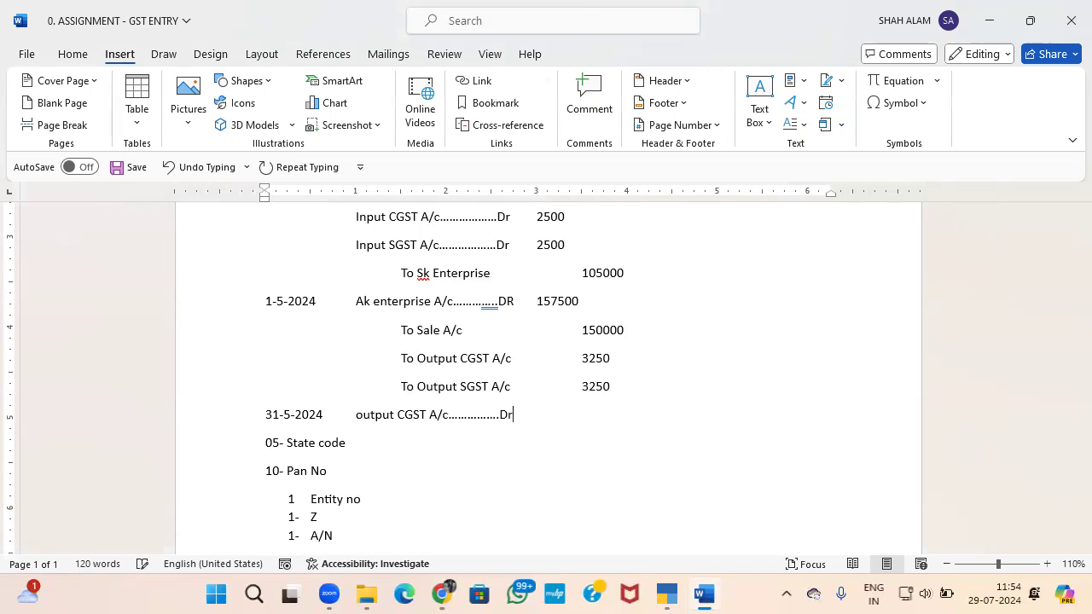
Step: Add the indented debit line "Output SGST A/c……DR" under the output CGST line of the 31-5-2024 entry
key("Return")
key("Tab")
key("Tab")
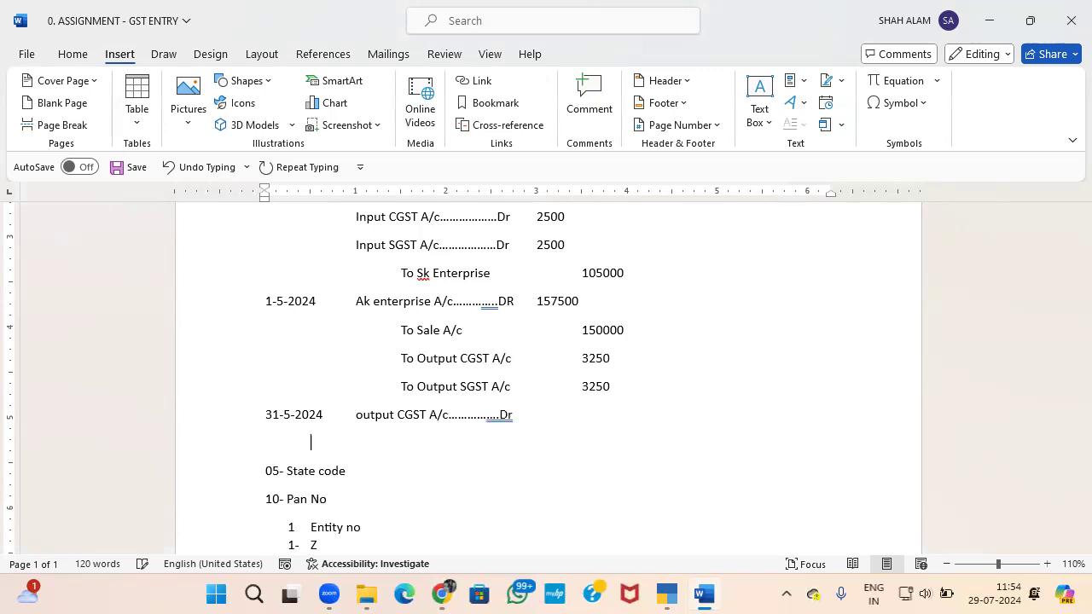
type("Oup")
key("BackSpace")
type("tput SGST A/c ................DR")
Step: Enter 2500 as the debit amount for both the output CGST and Output SGST lines of the 31-5-2024 entry
key("Up")
key("Tab")
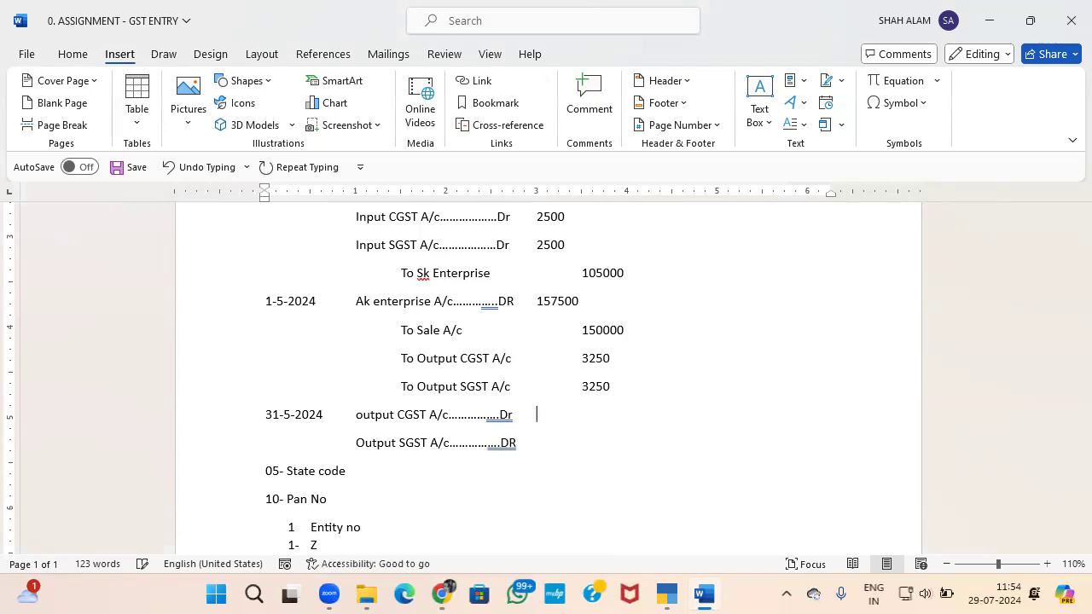
type("2500")
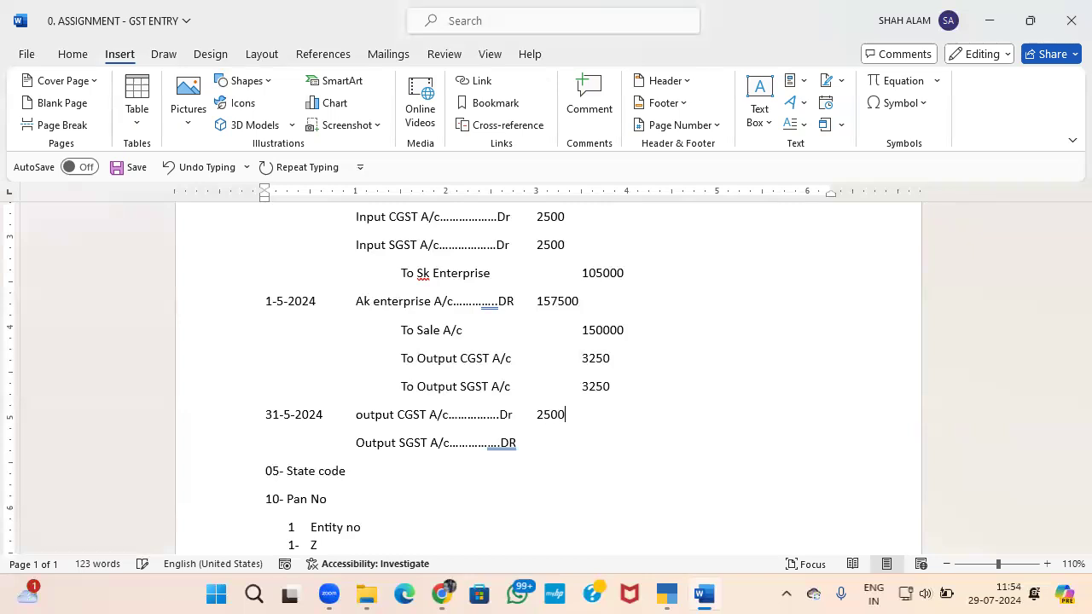
key("Down")
type("2500")
Step: Add the indented credit line "To Input CGST A/c" with the amount 2500 to the 31-5-2024 entry
key("Return")
key("Tab")
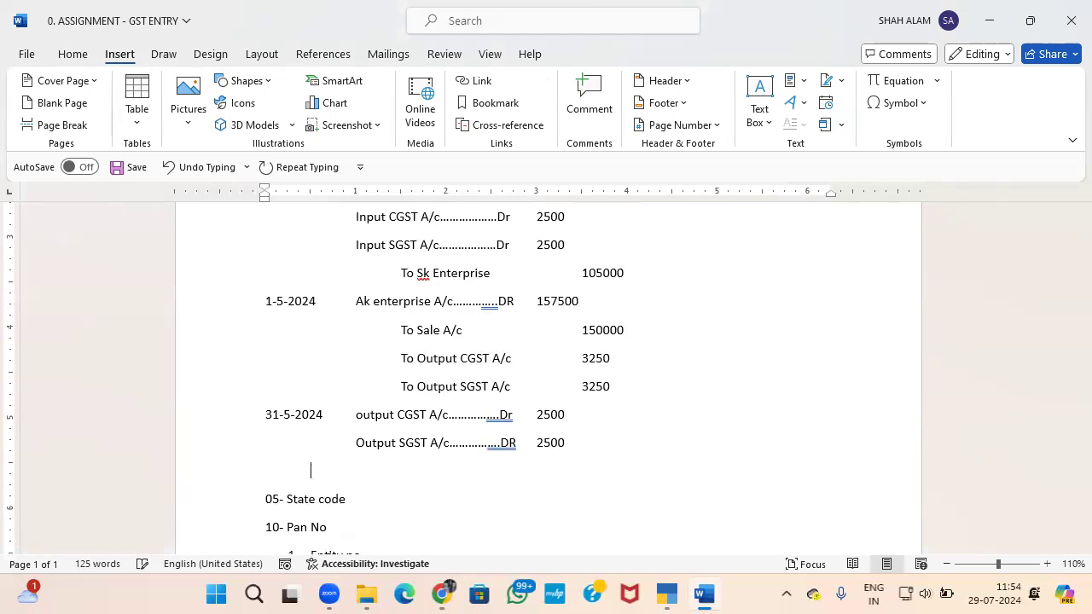
type("To")
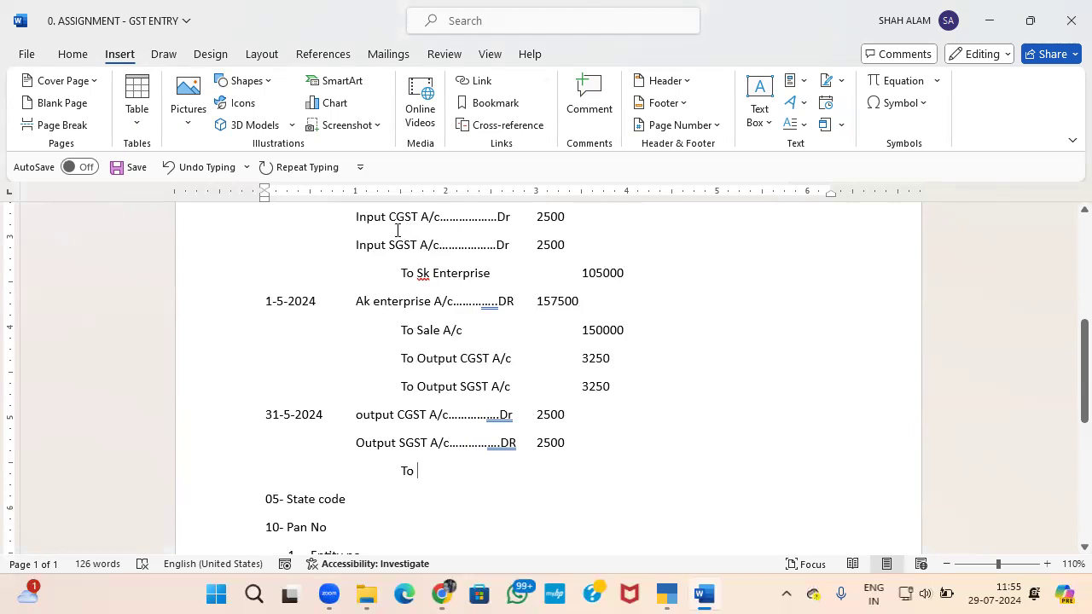
type("Input CGST A/c ")
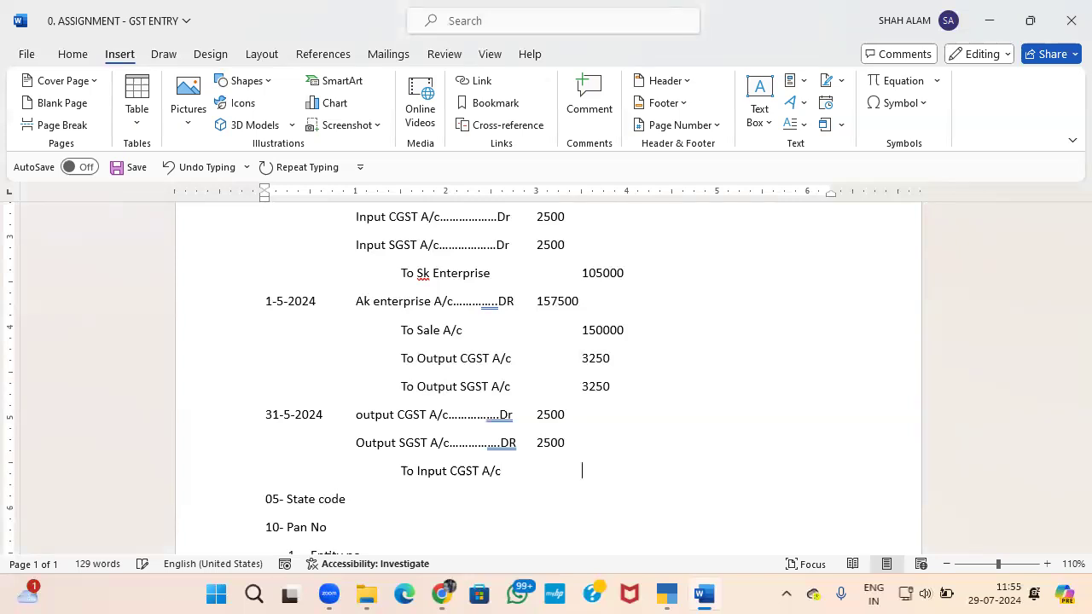
type("25")
Step: Add a second credit line "To Input SGST A/C" with the amount 2500 to the 31-5-2024 entry
key("Return")
key("Tab")
key("Tab")
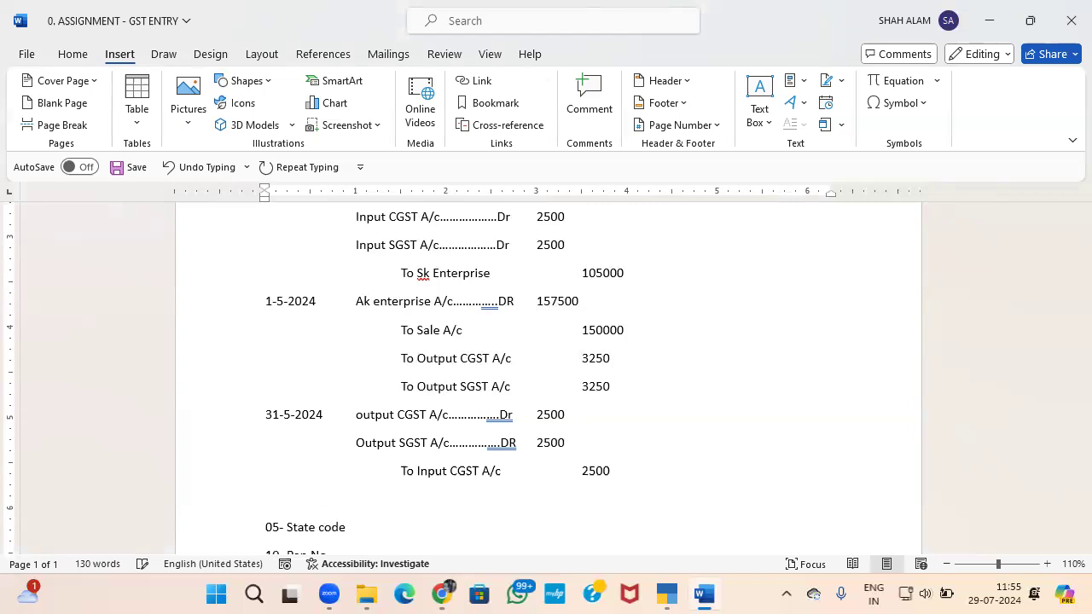
scroll(546, 375, "down", 1)
type("To")
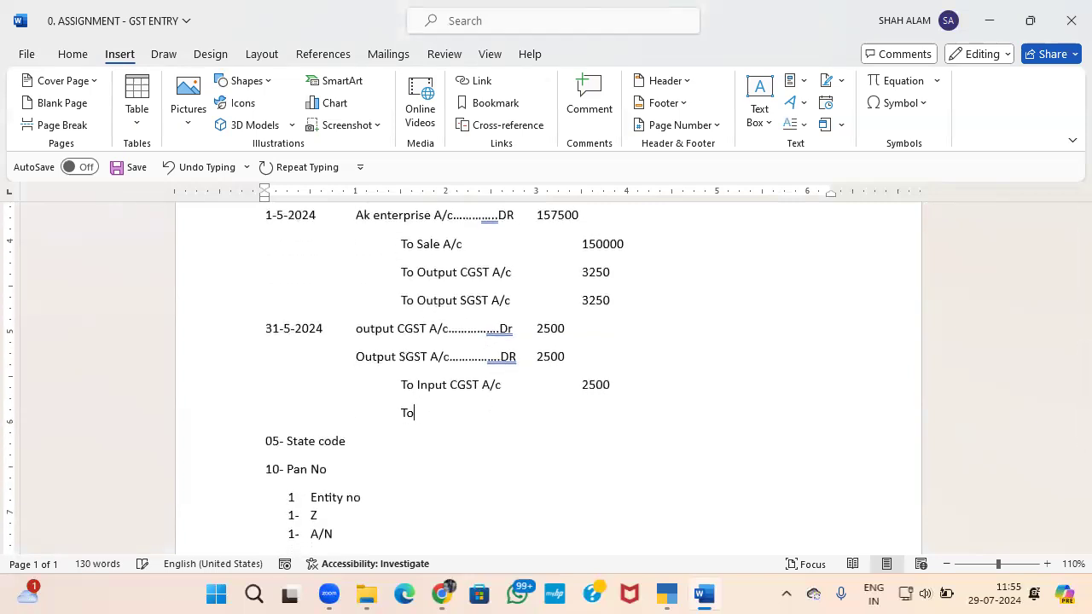
type(" Input SGST A?")
key("BackSpace")
type("/C ")
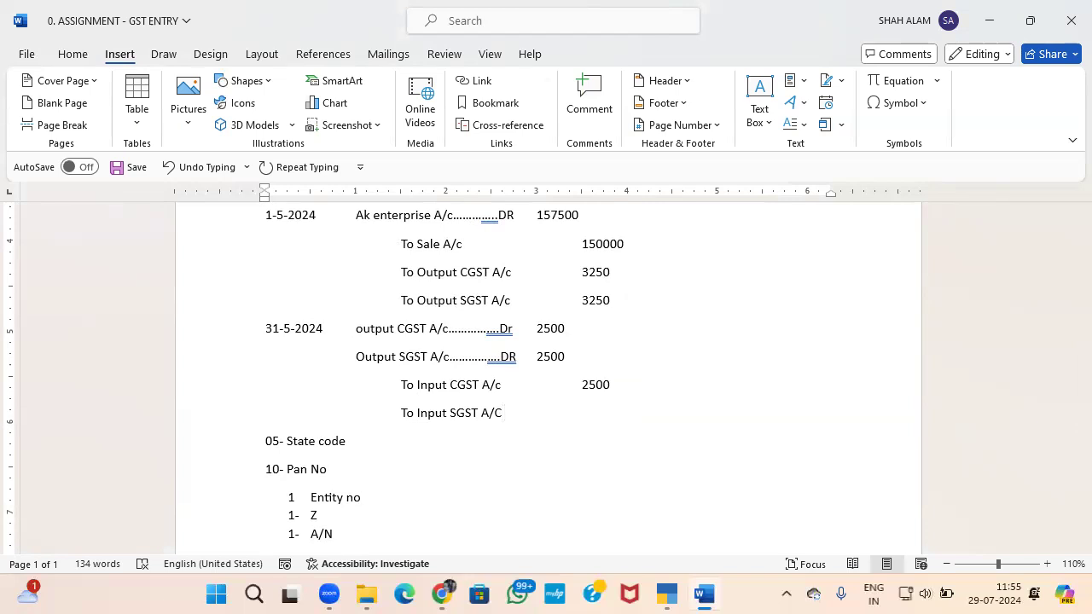
type("2500")
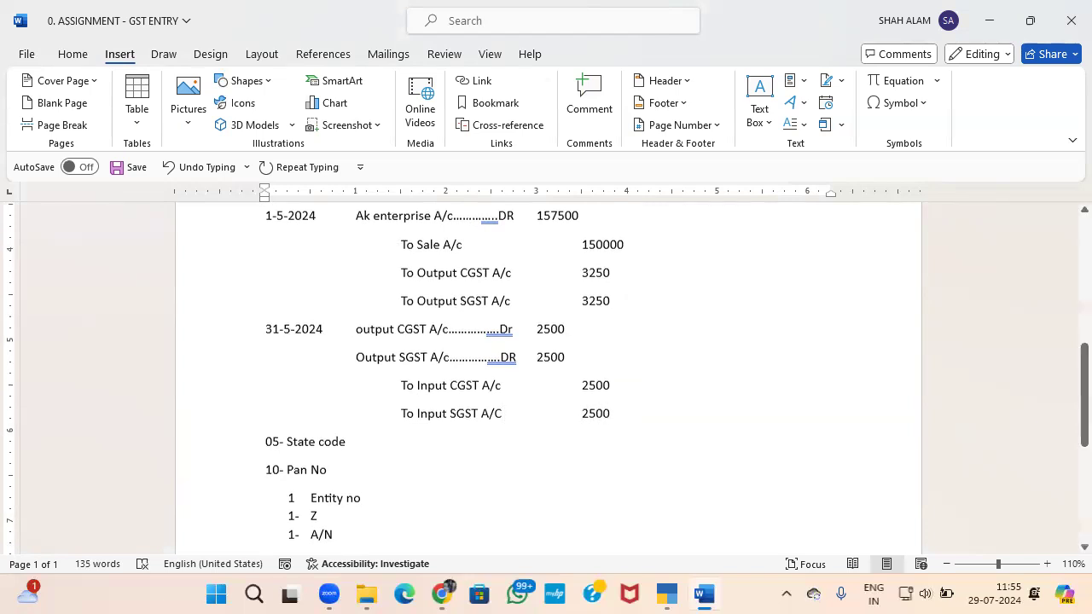
Step: Compare the input and output CGST and SGST amounts across the entries and reread the Q3 tax payment requirement
scroll(546, 375, "up", 1)
left_click(400, 232)
scroll(399, 239, "up", 1)
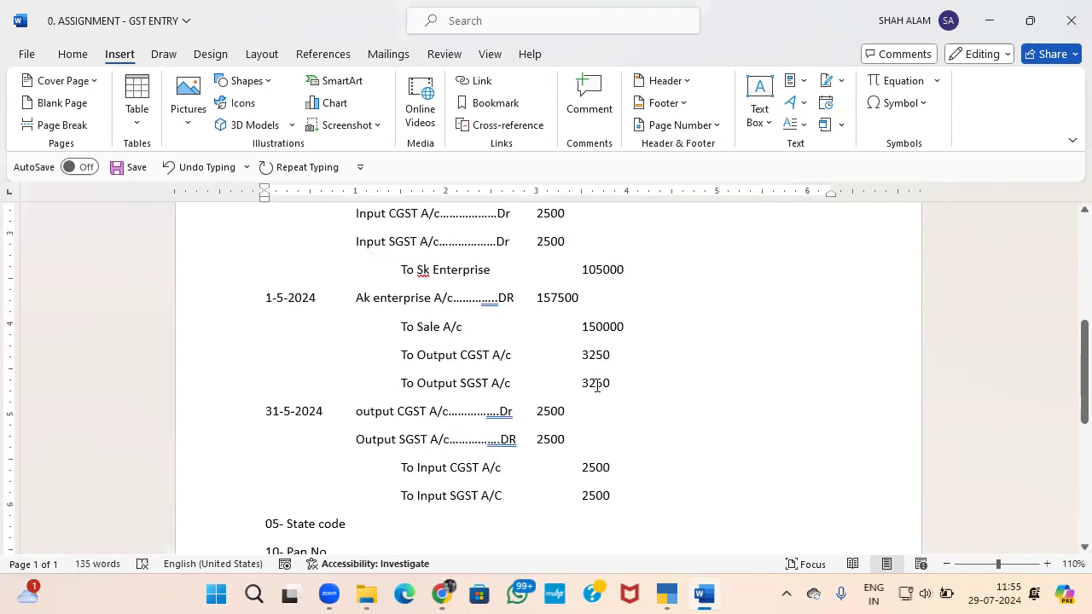
scroll(607, 389, "down", 3)
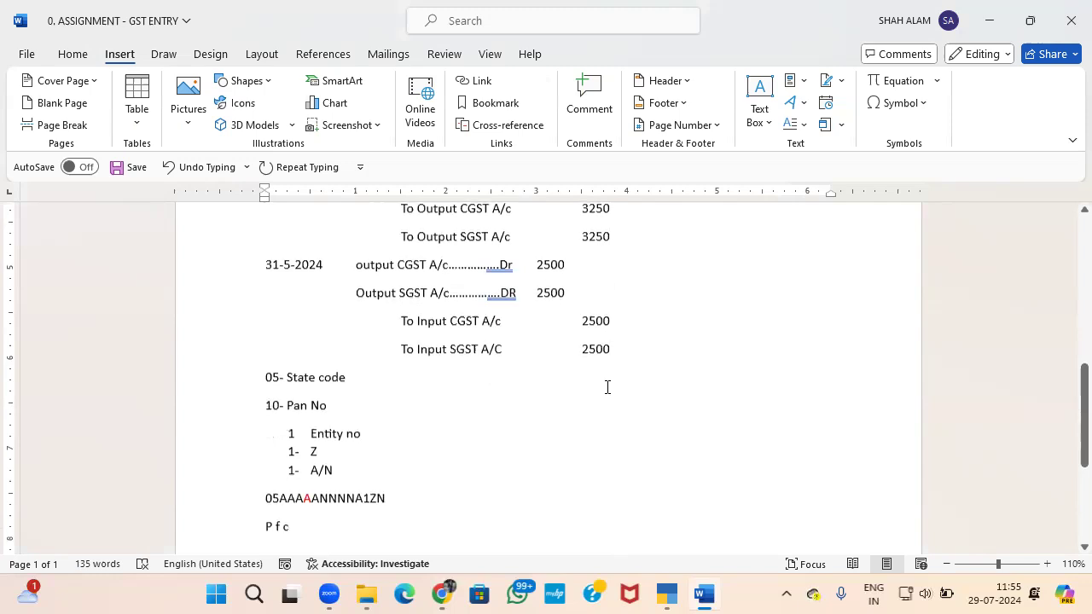
scroll(619, 356, "up", 5)
scroll(620, 355, "up", 2)
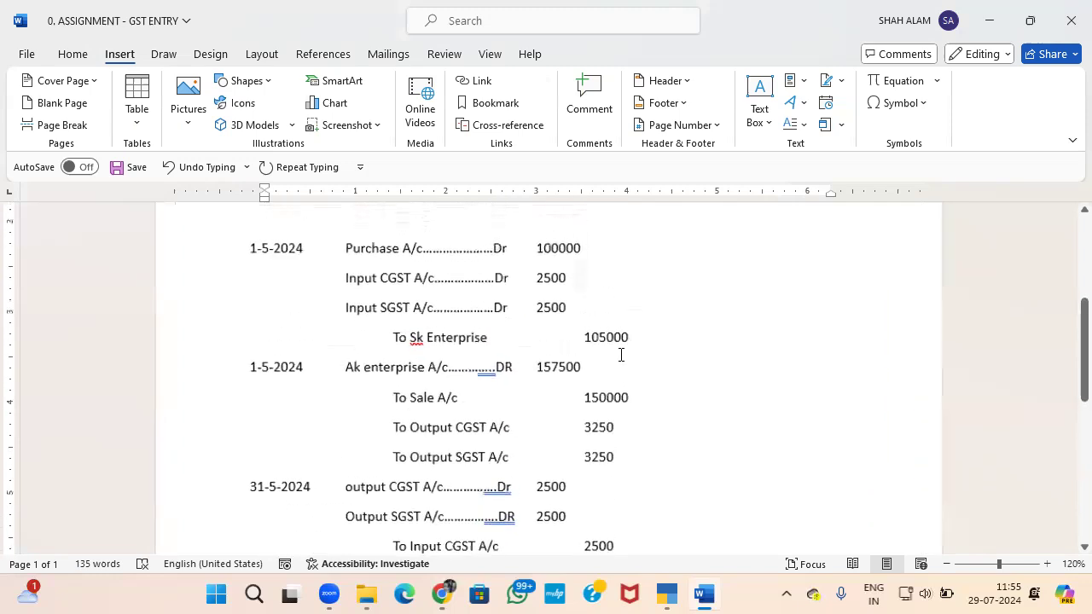
scroll(621, 354, "up", 3)
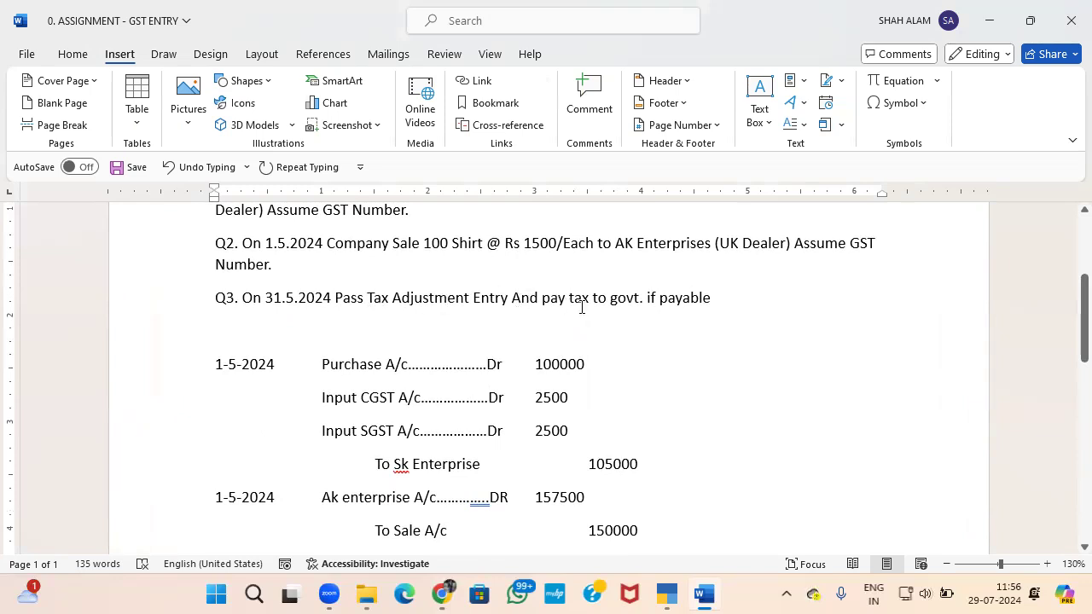
scroll(582, 307, "down", 10)
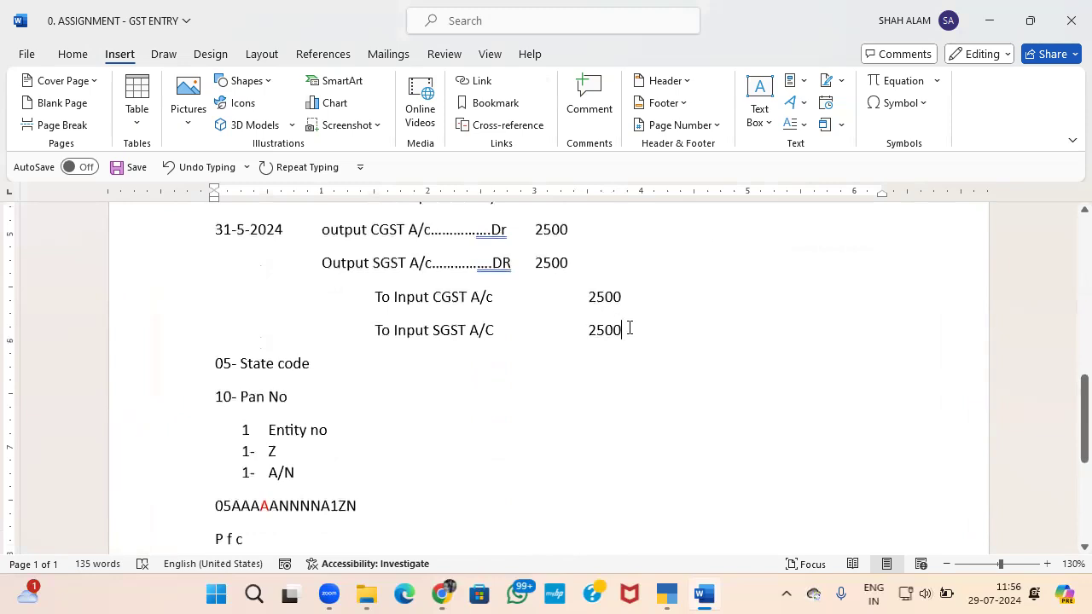
Step: Start a tax payment entry dated 1-6-2024 with the line "Output CGST A/c……Dr" and the amount 1250
key("Return")
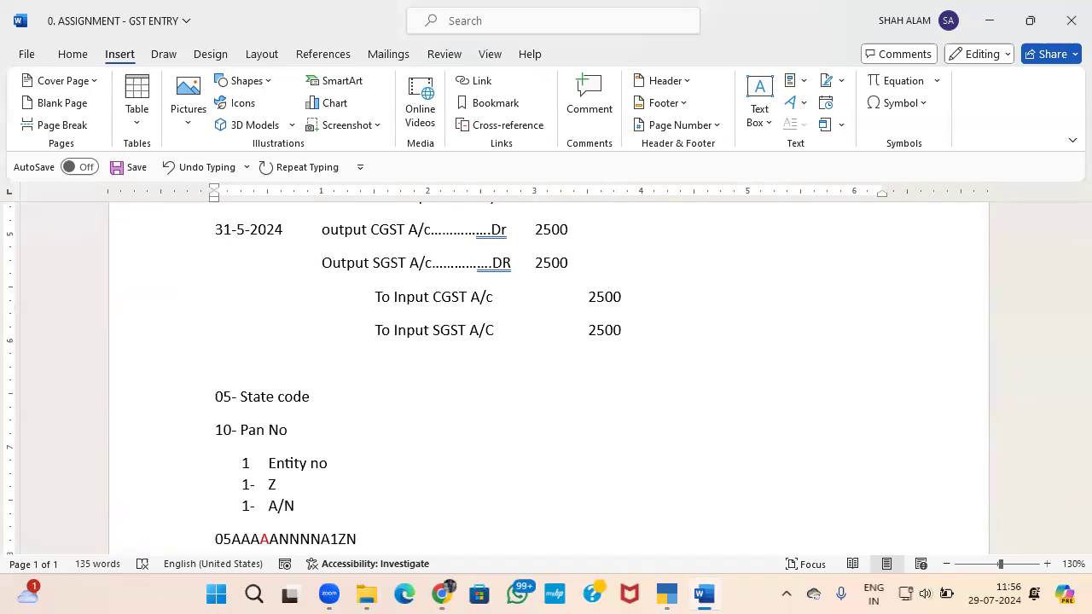
type("1-6-2024\t")
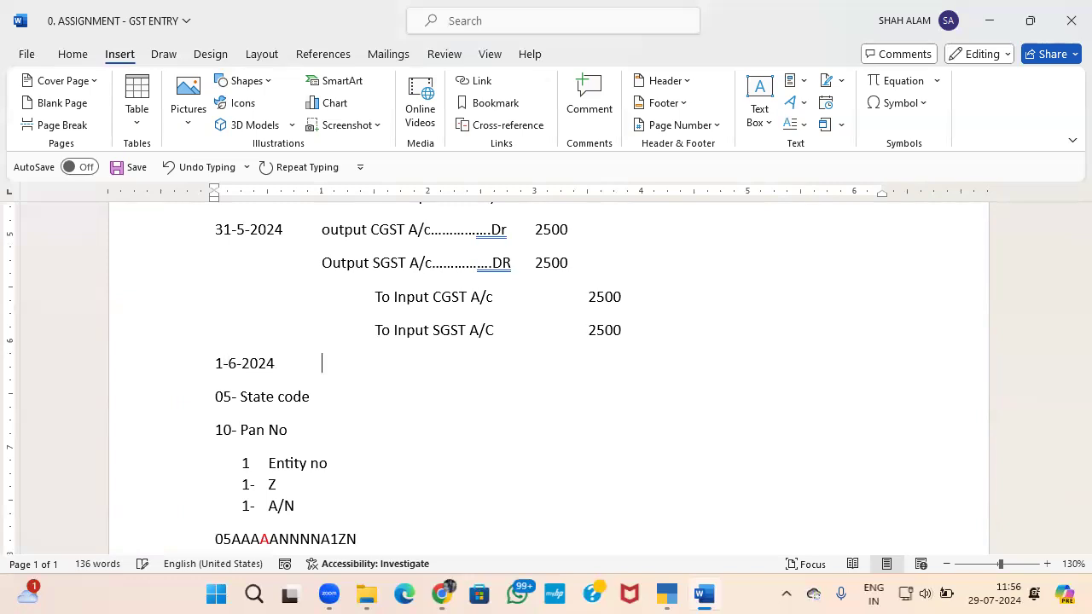
type("Output CGST")
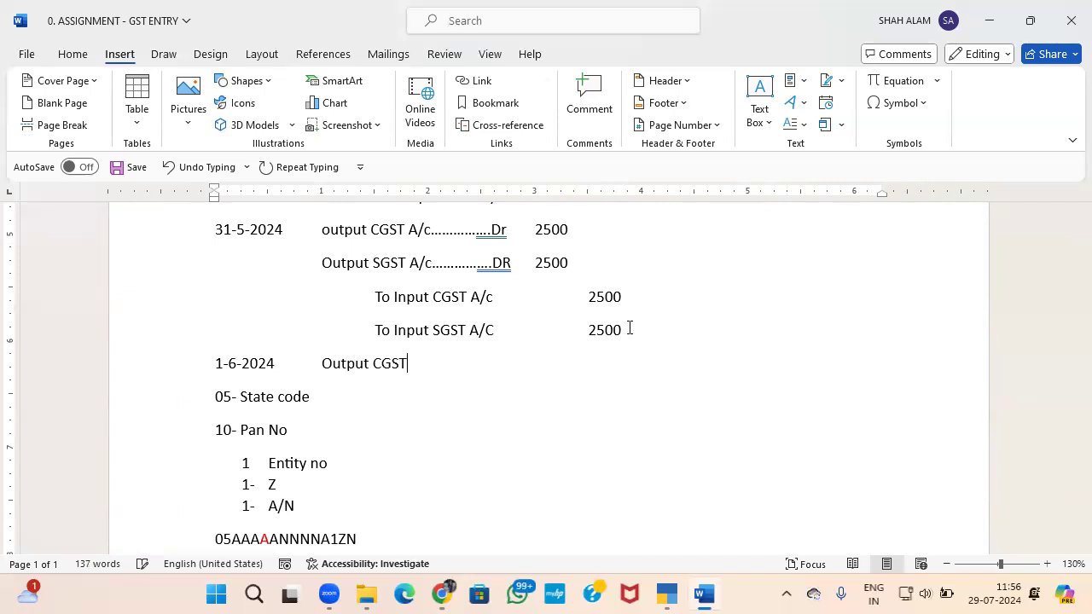
type(" A/c..............Dr")
key("Tab")
type("1250")
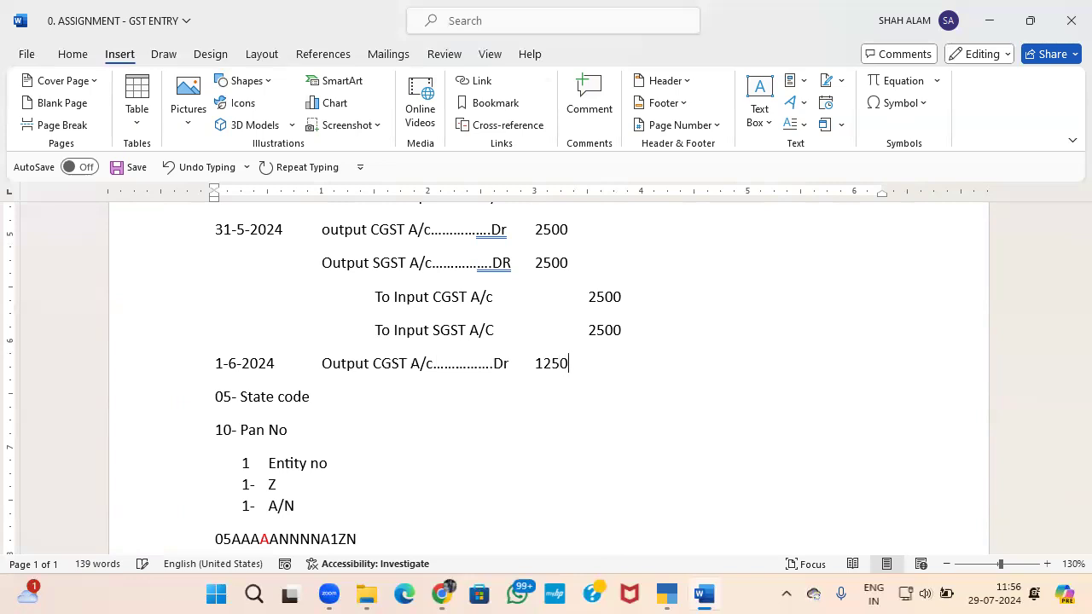
Step: Add a second debit line "Output SGST A/c……Dr" with the amount 1250 to the 1-6-2024 entry
key("Return")
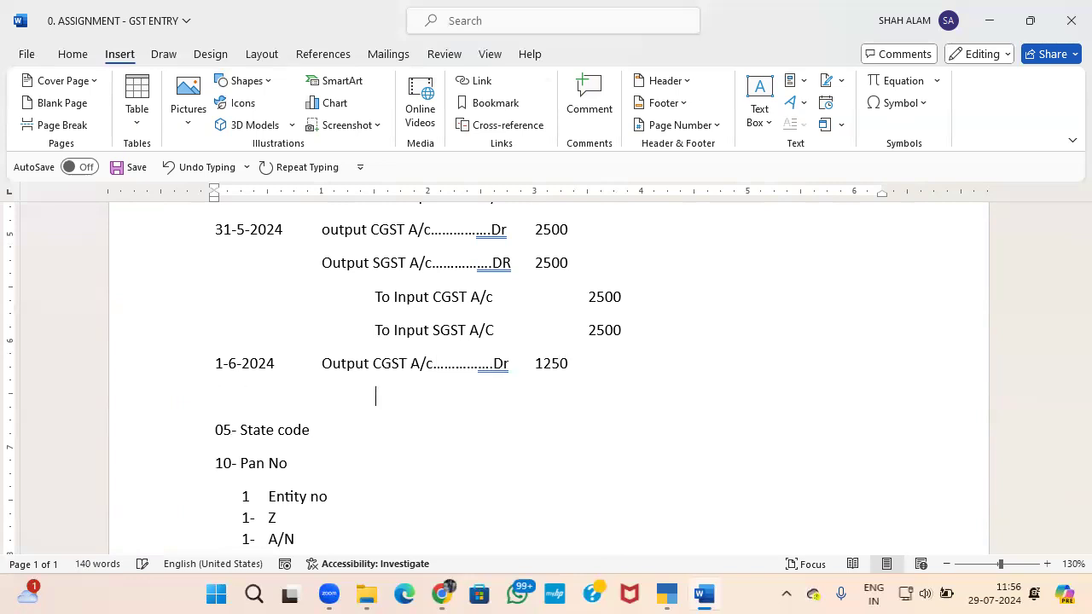
type("Output SGST ")
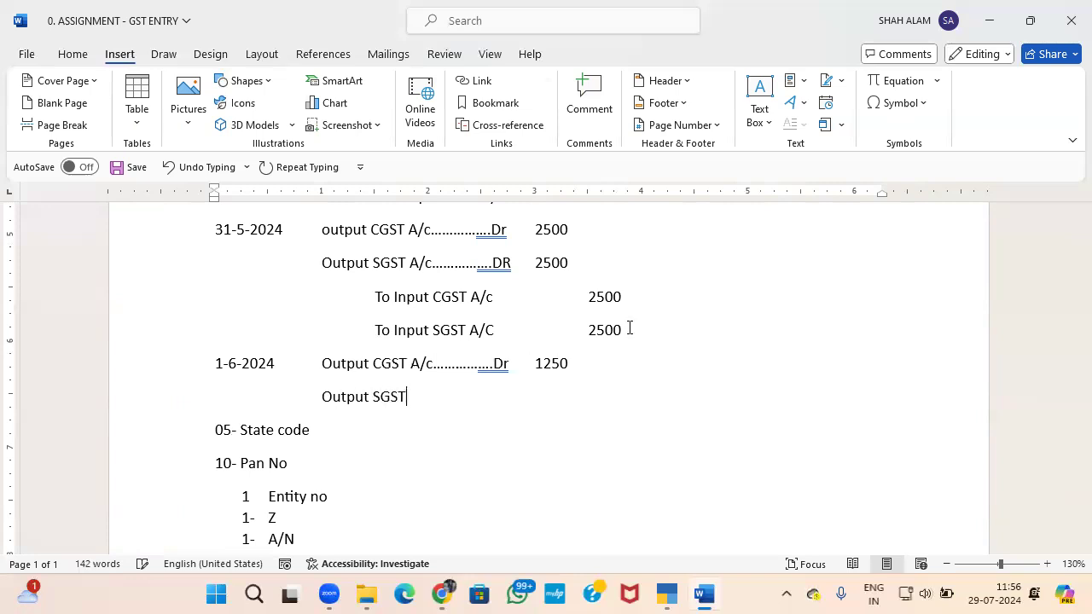
type("A/c………............")
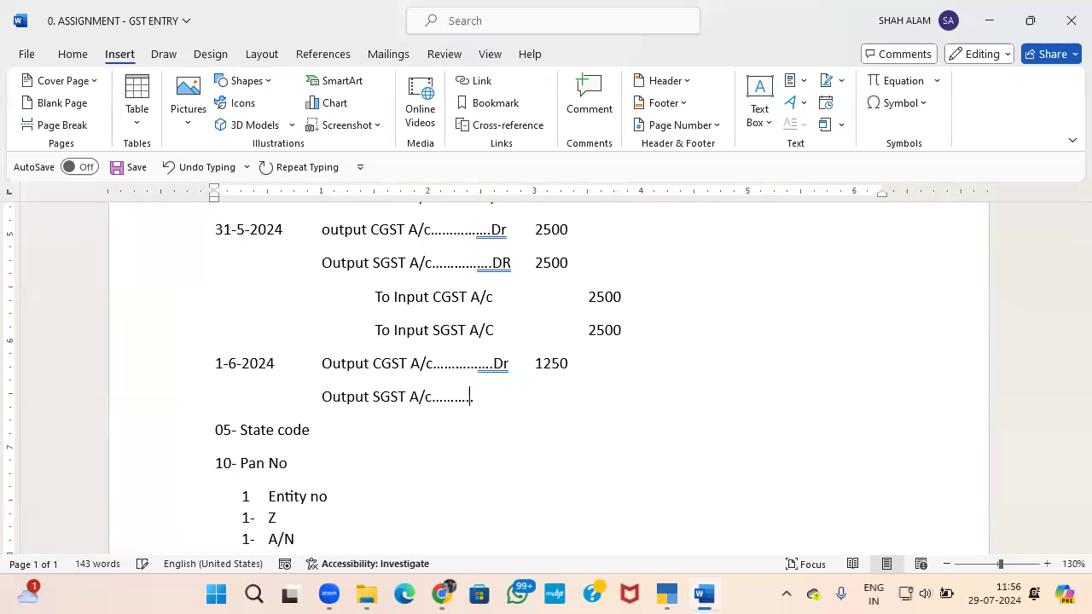
type("....Dr\t1250")
Step: Add the indented credit line "To Bank" with the amount 2500 to the 1-6-2024 entry and save the document
key("Return")
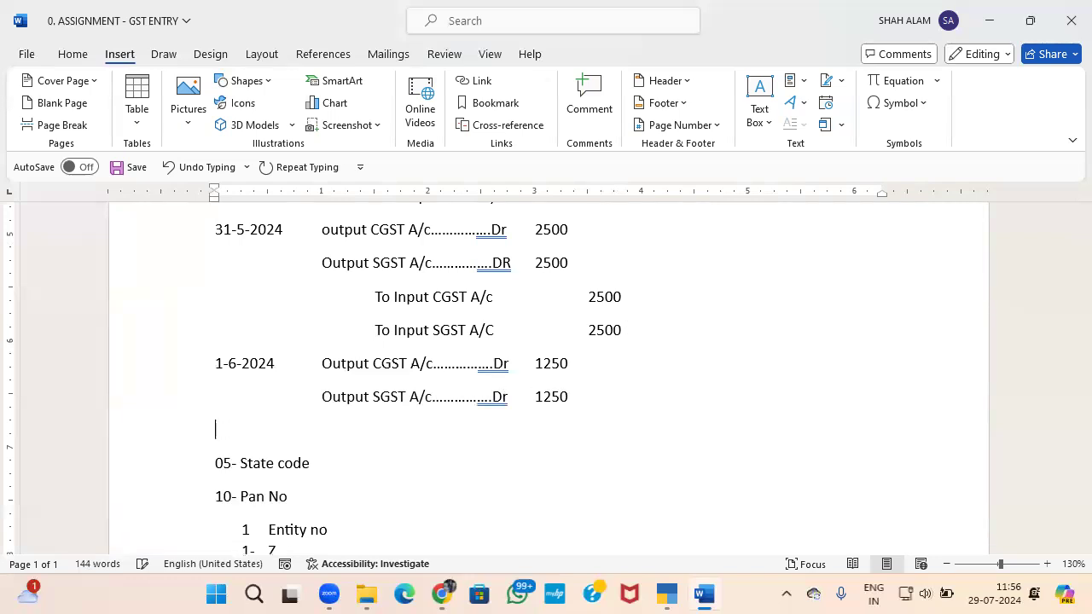
type("To Bank")
key("Tab")
key("Tab")
type("2500")
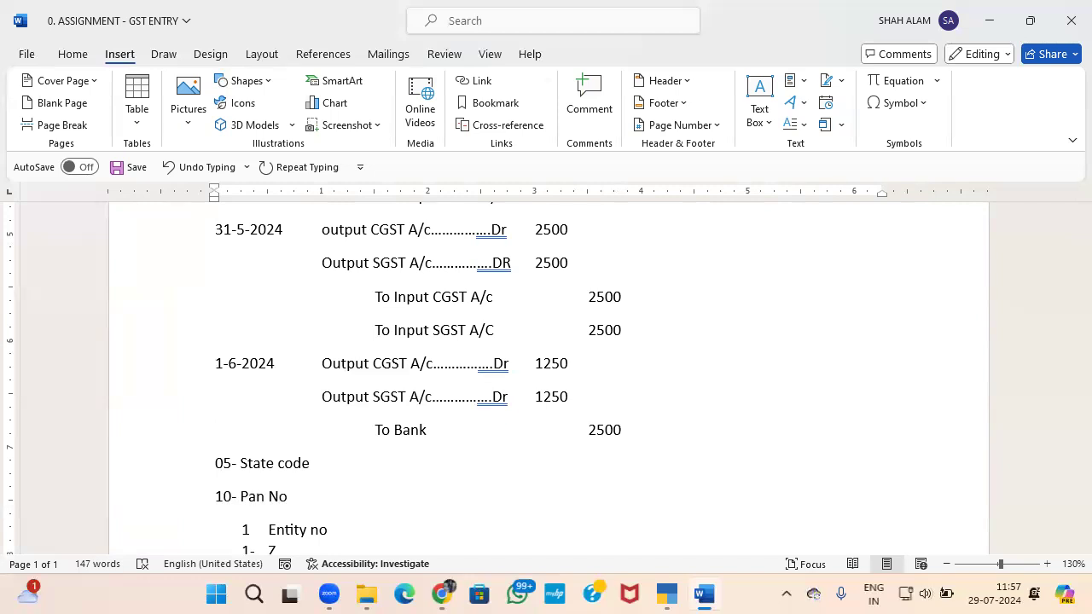
key("ctrl+s")
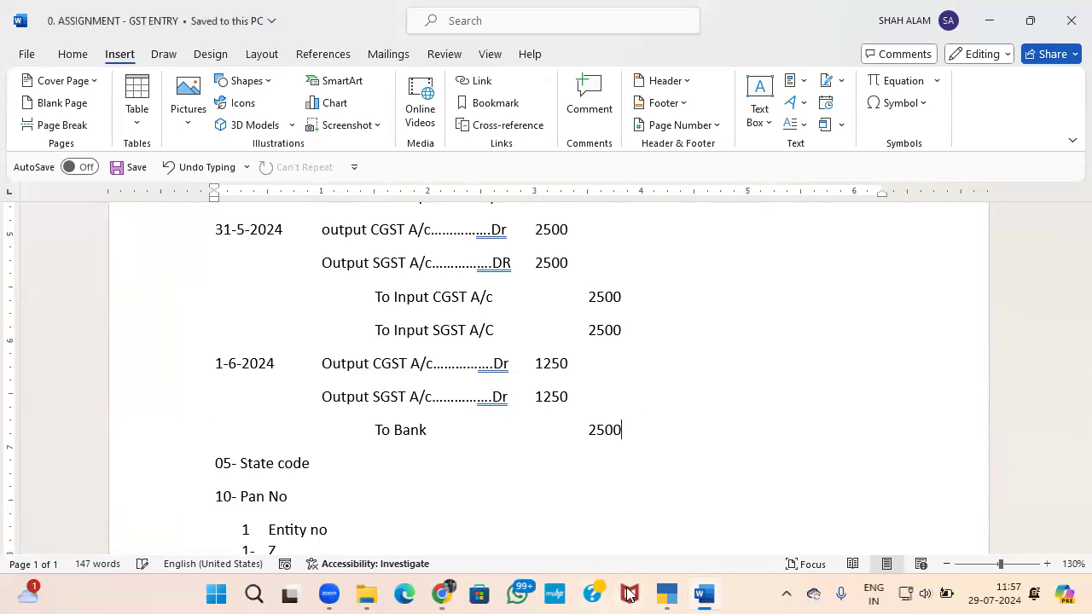
Step: Switch to TallyPrime and open the company GST 11:45
left_click(667, 595)
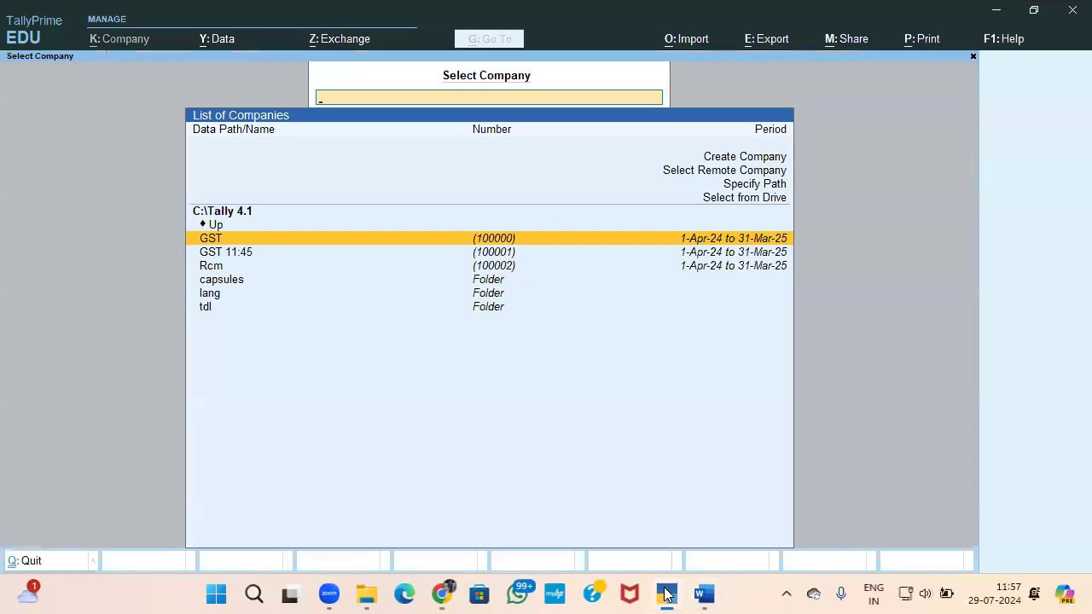
key("Down")
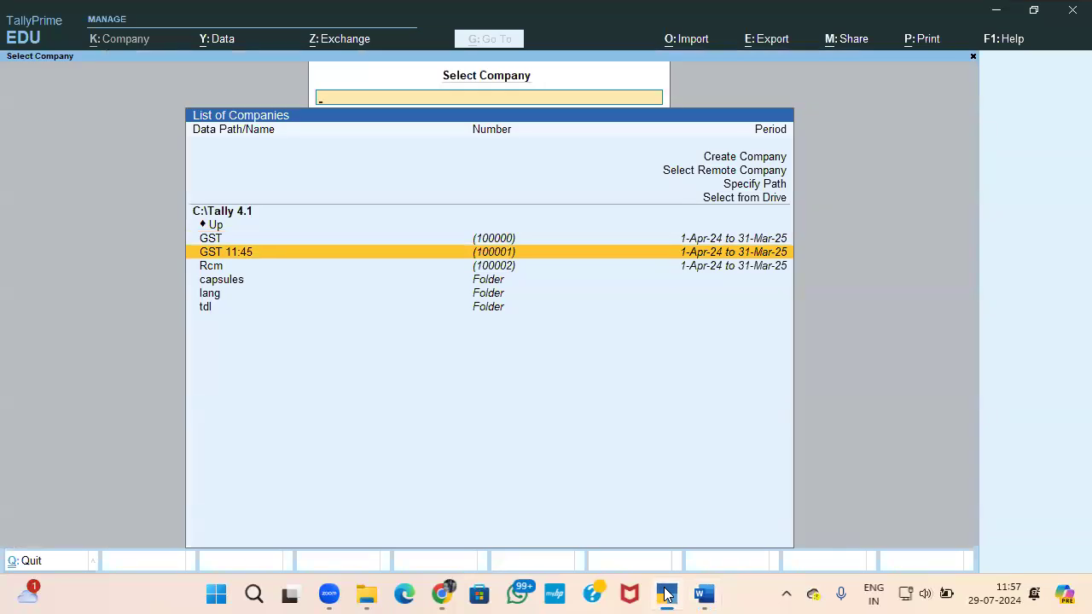
key("Return")
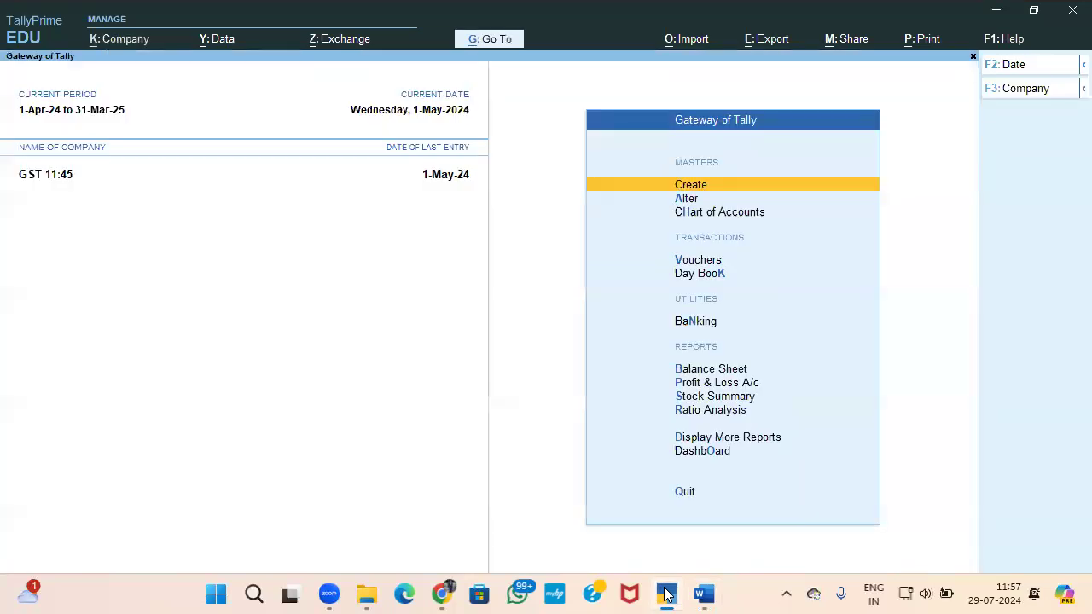
Step: Review the CGST and SGST amounts in the Day Book's Ak Enterprises sales voucher and SK Enterprises purchase voucher
key("Down")
key("Down")
key("Down")
key("Down")
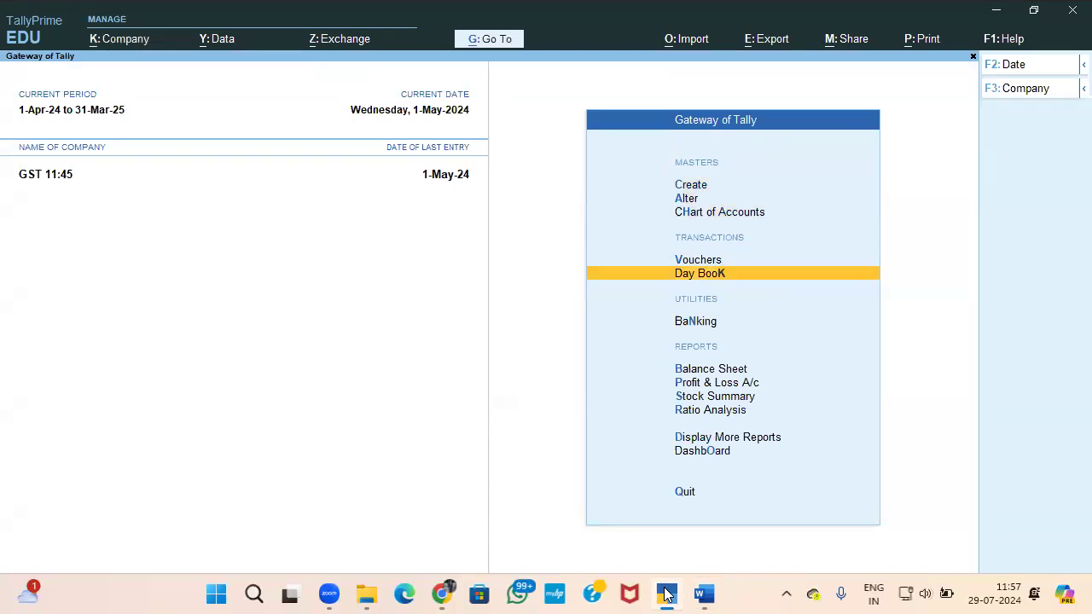
key("Return")
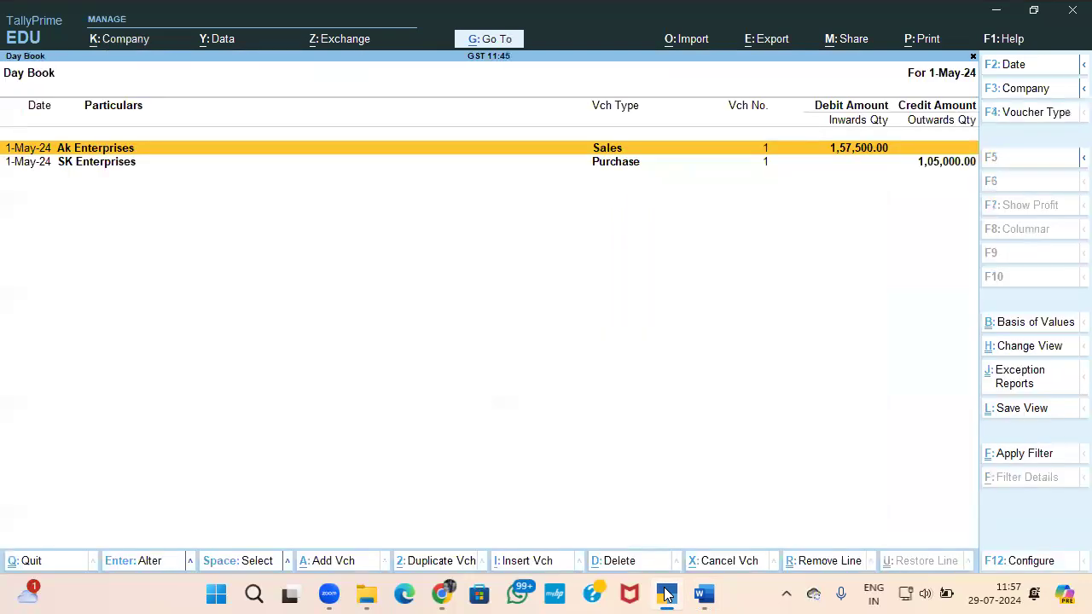
key("Return")
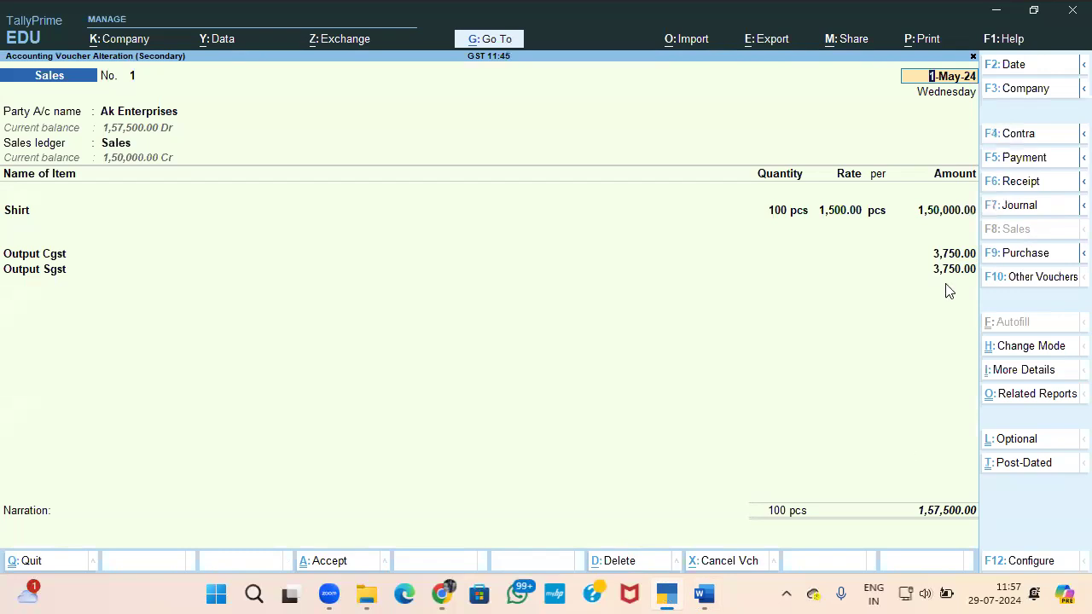
key("Escape")
key("Down")
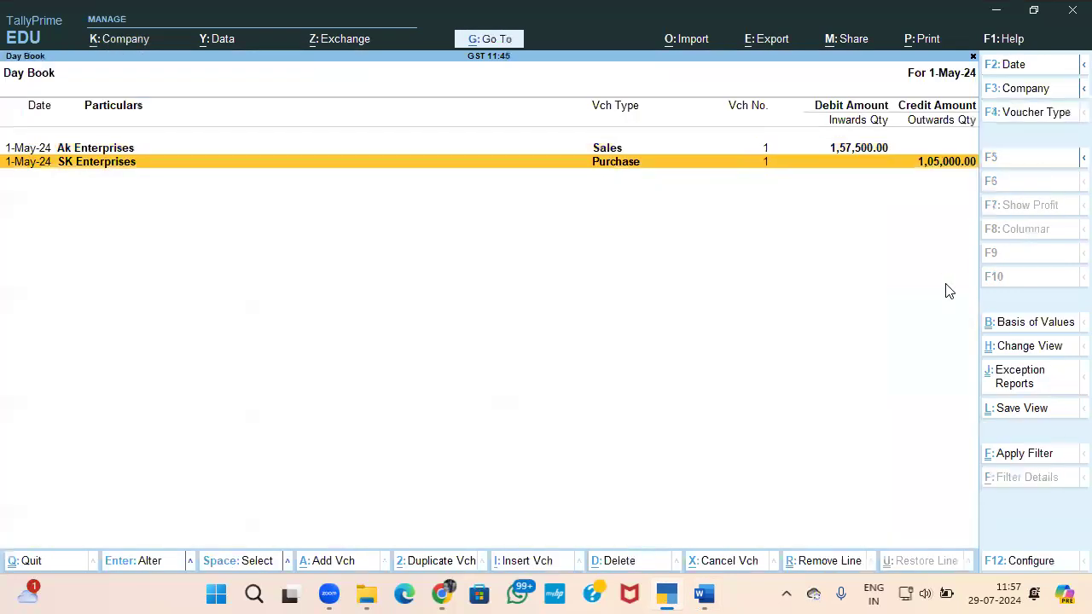
key("Return")
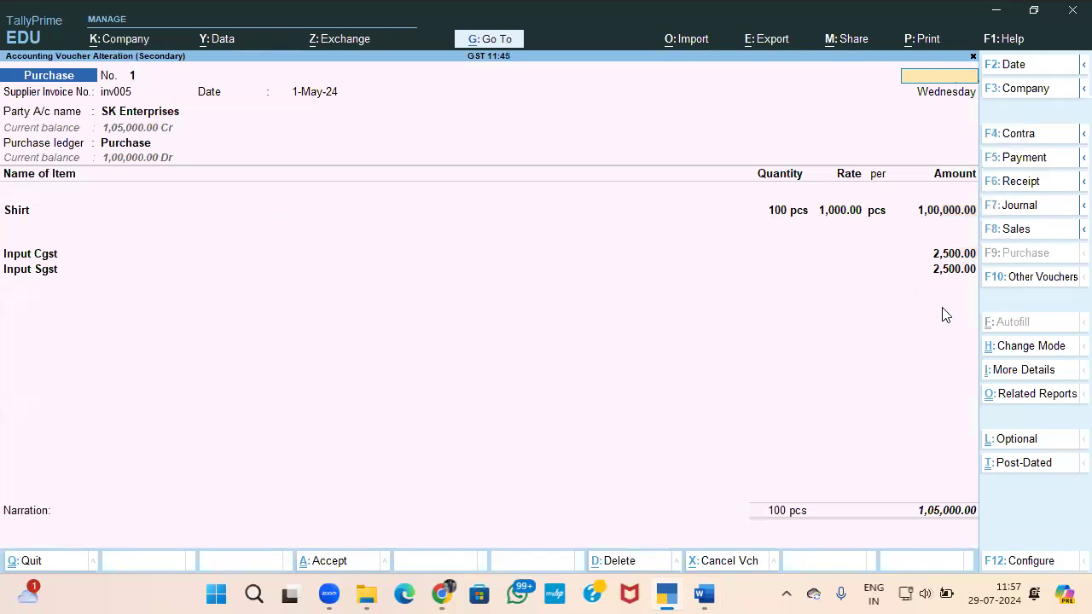
key("Escape")
key("y")
key("Escape")
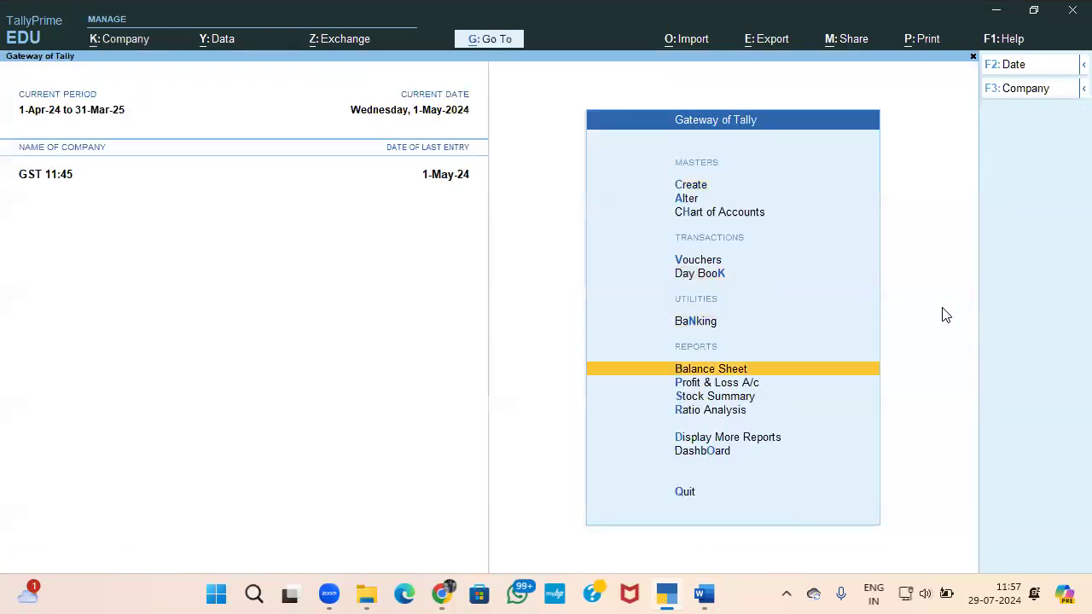
Step: Examine the input and output CGST and SGST balances under Duties & Taxes in the detailed Balance Sheet
key("b")
key("alt+F5")
key("Down")
key("Down")
key("Down")
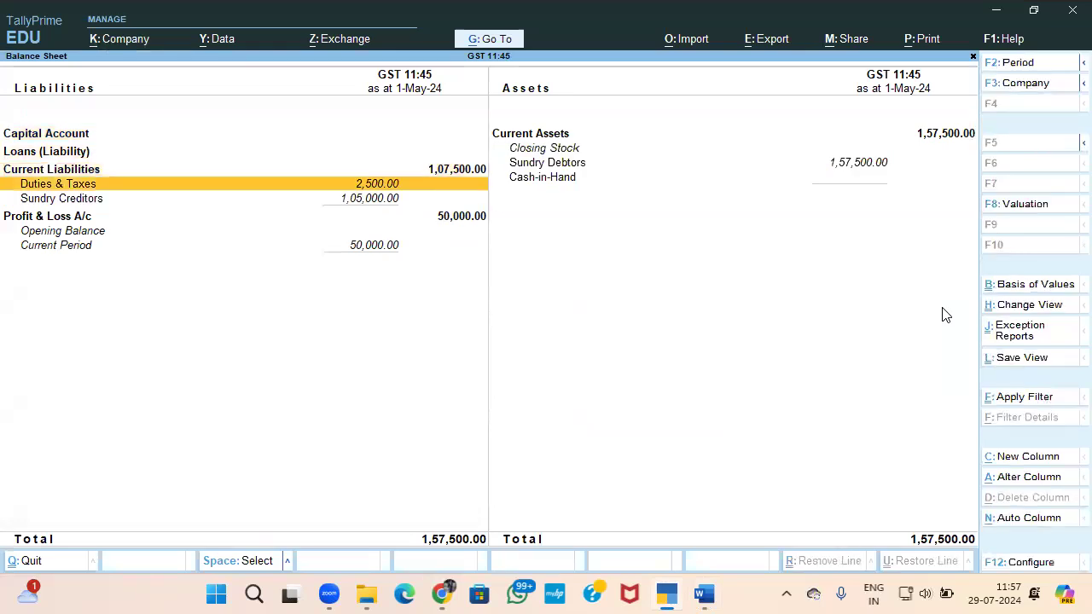
key("Return")
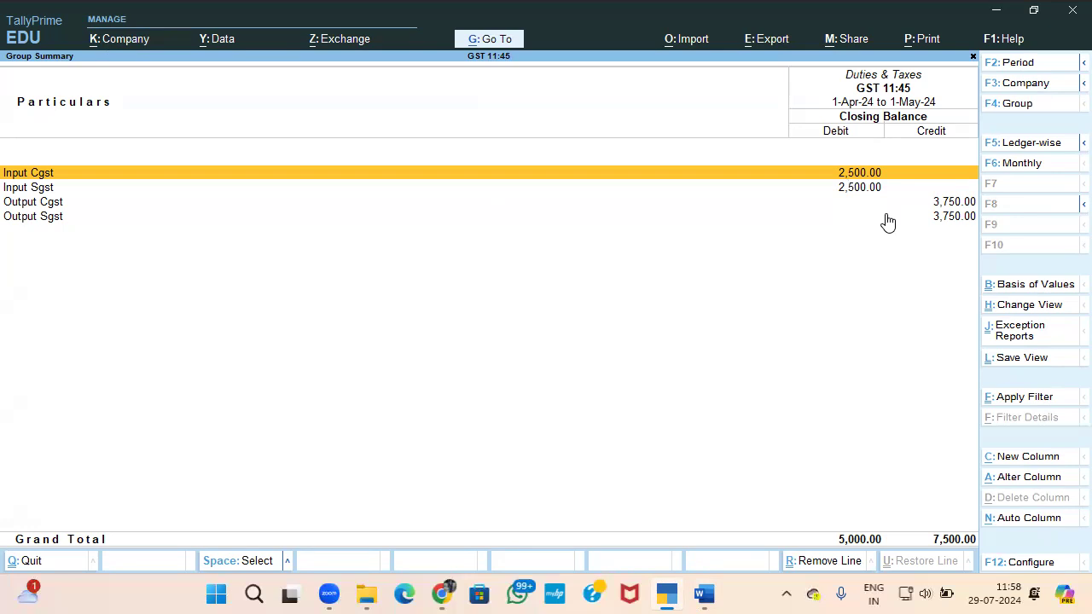
key("Escape")
key("Escape")
Step: Start a new Journal voucher and set its date to 31-5
key("v")
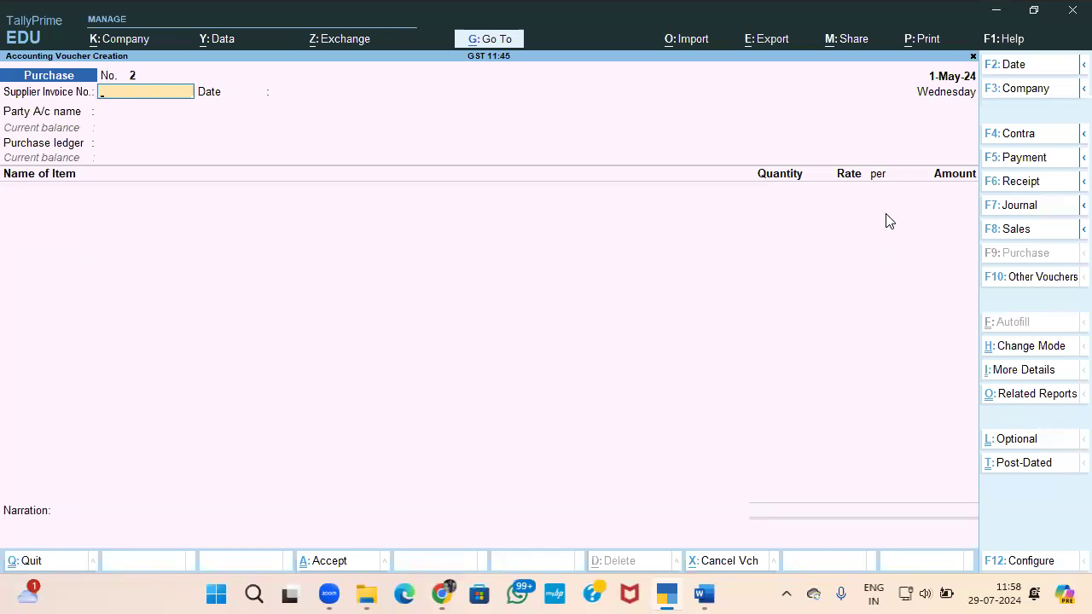
key("F7")
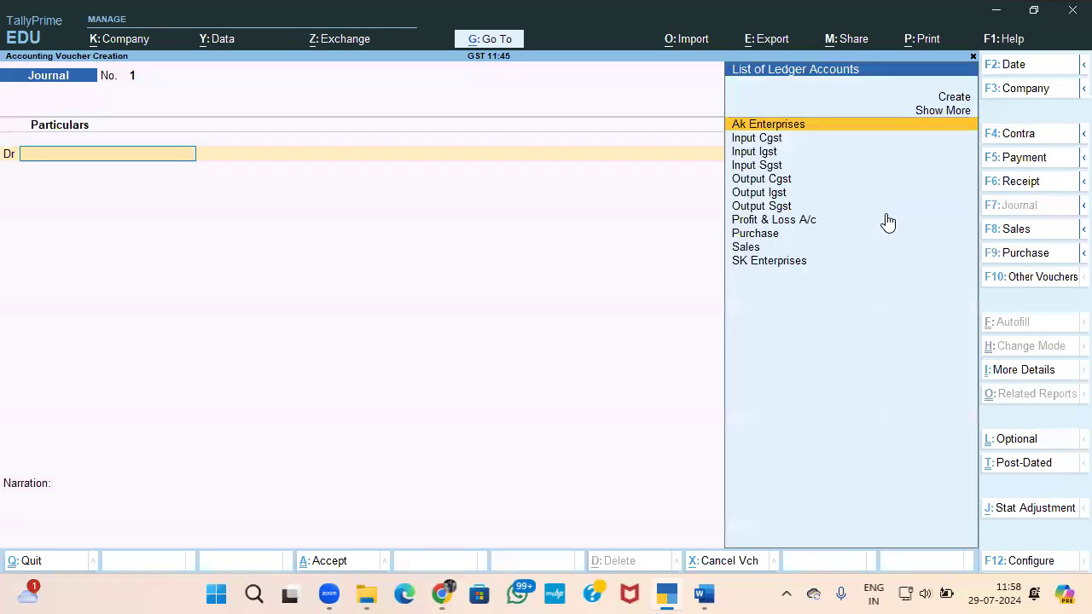
key("F2")
type("31-5")
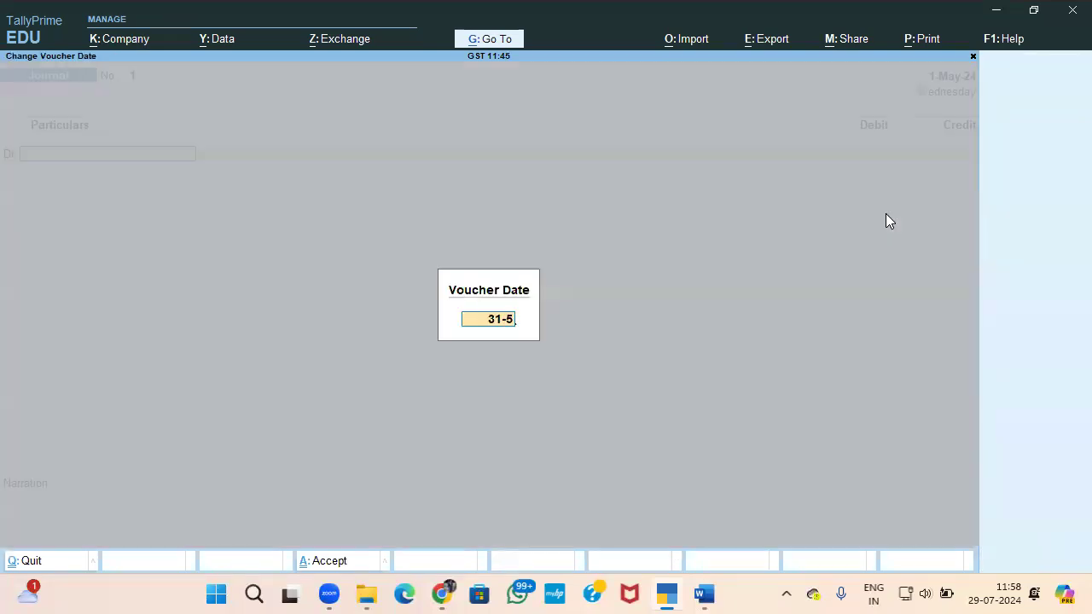
key("Return")
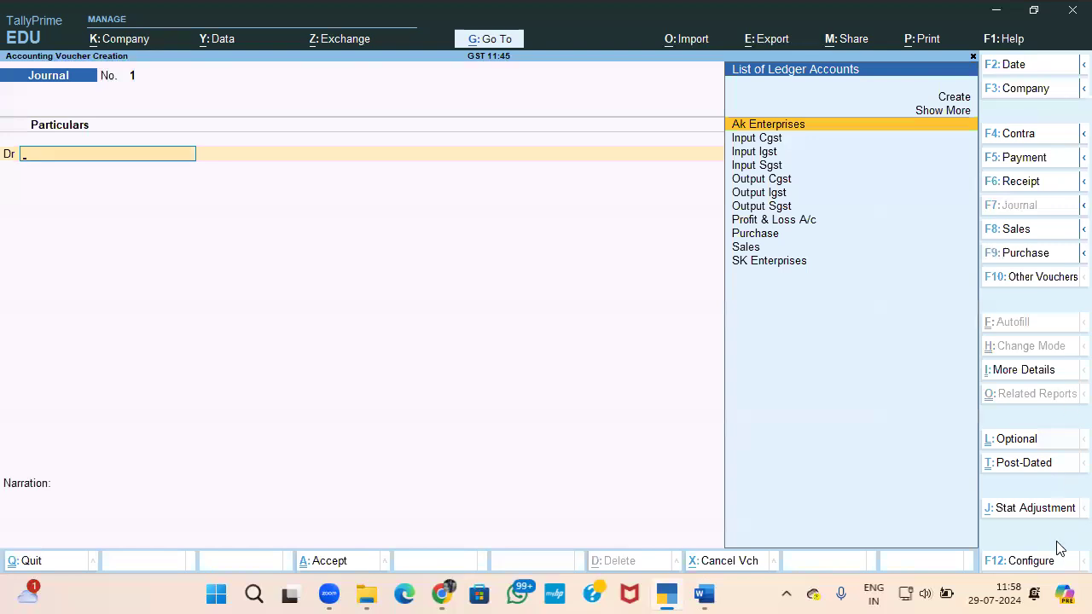
Step: Set the journal's Stat Adjustment to GST, with Decrease in Tax Liability as the nature and Others as the additional nature
left_click(1035, 508)
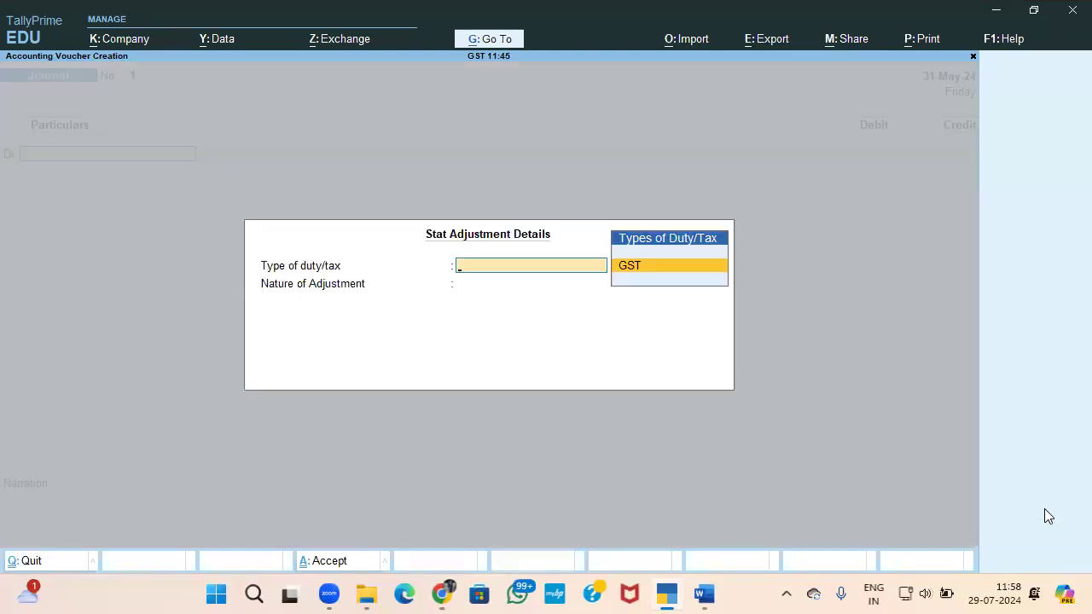
key("Escape")
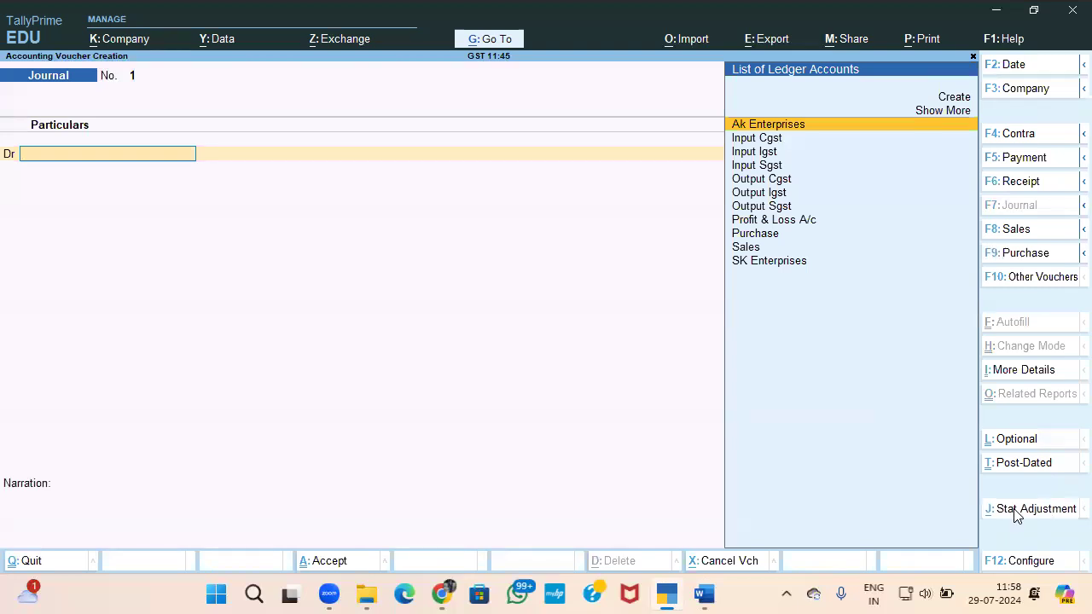
left_click(1014, 510)
key("Return")
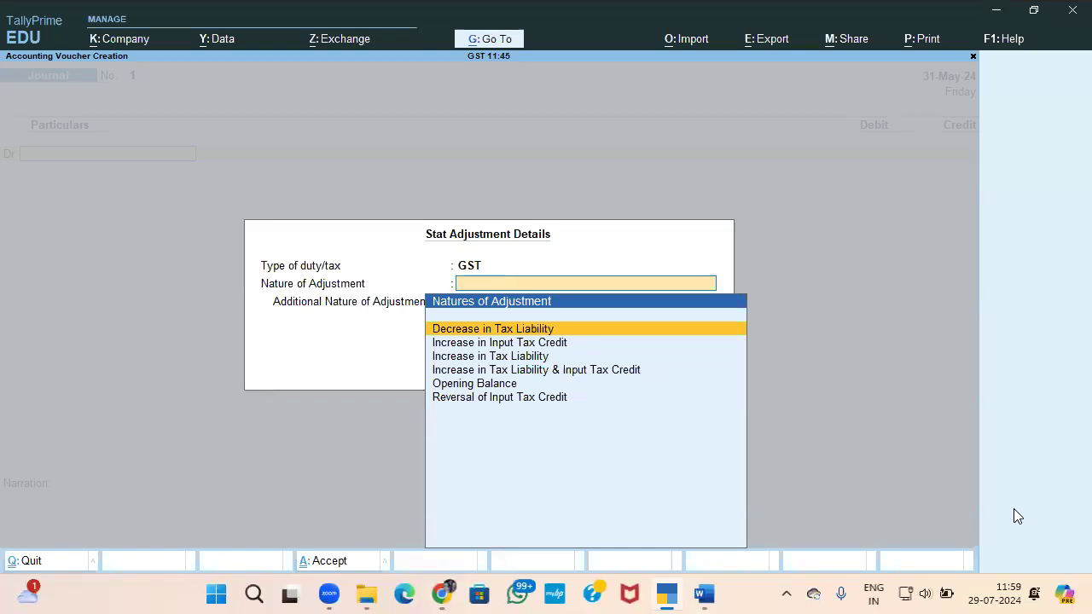
key("Return")
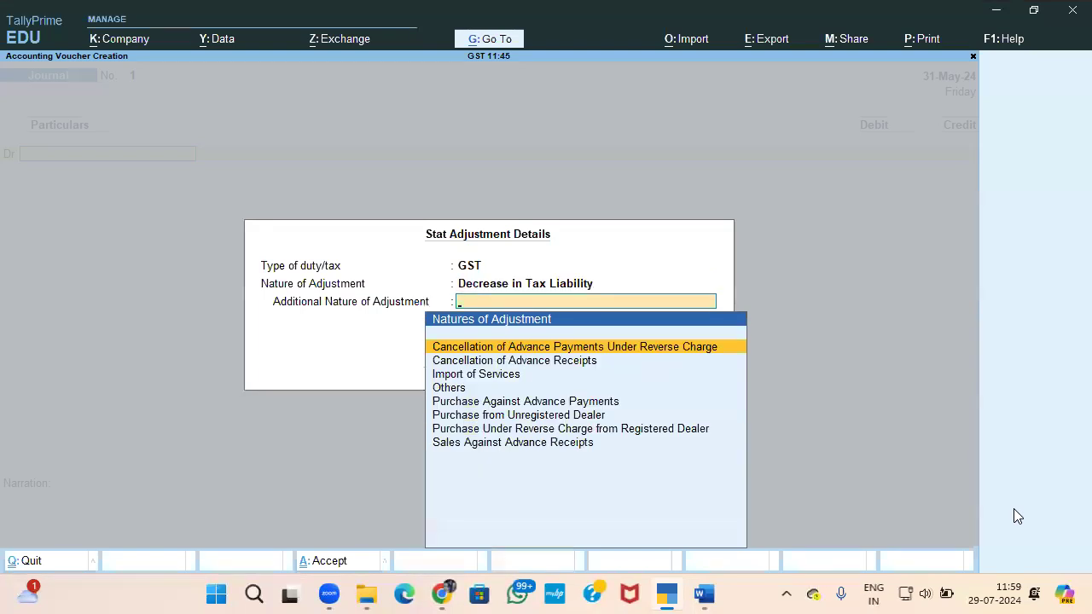
key("Down")
key("Down")
key("Down")
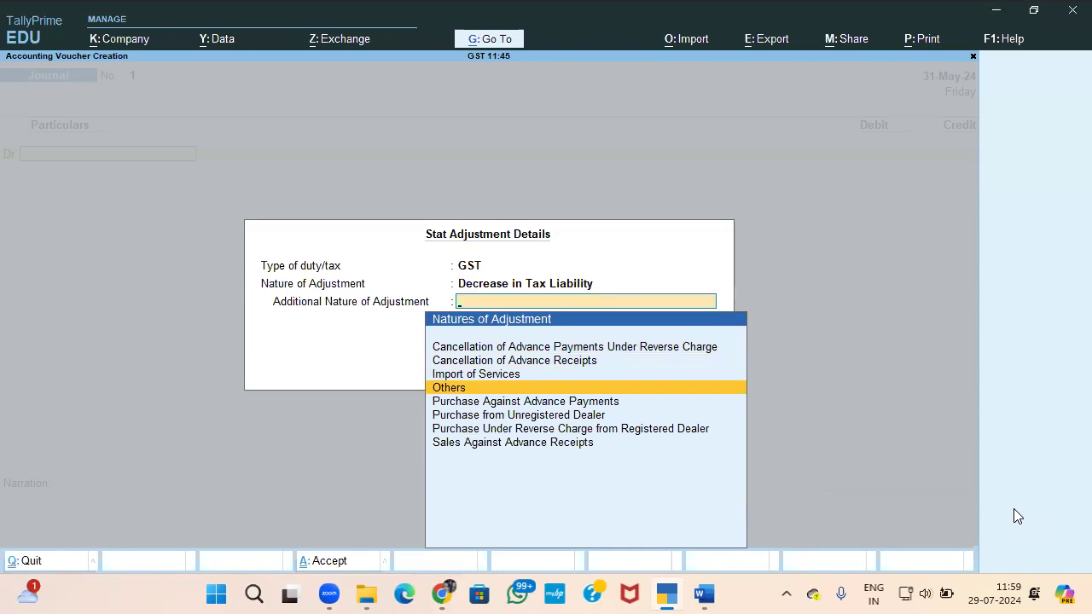
key("Return")
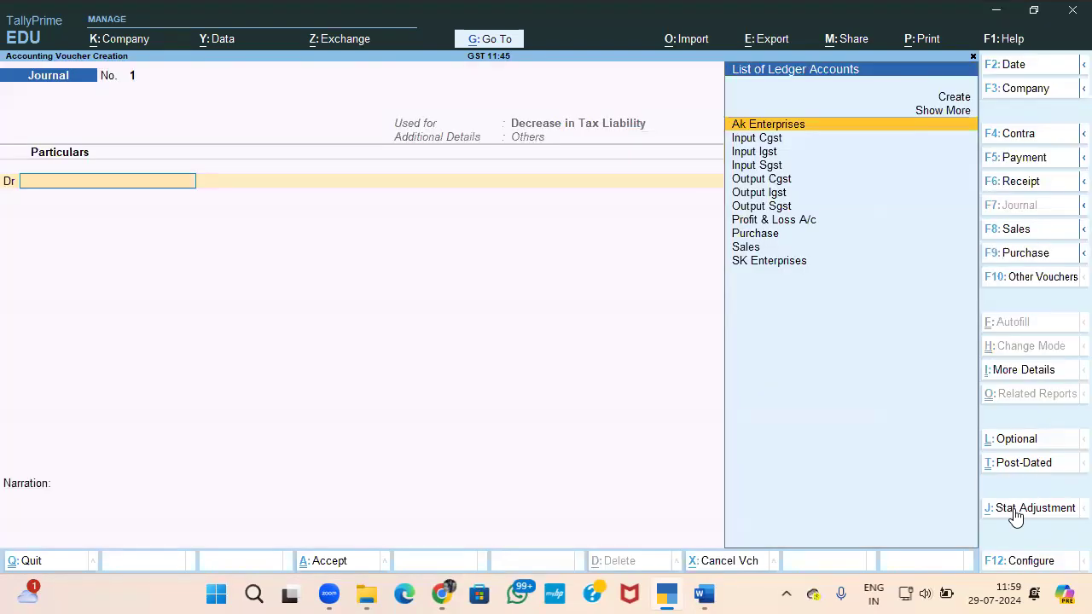
Step: Debit the Output Cgst ledger with 2500 in the journal voucher
key("Down")
key("Down")
key("Down")
key("Down")
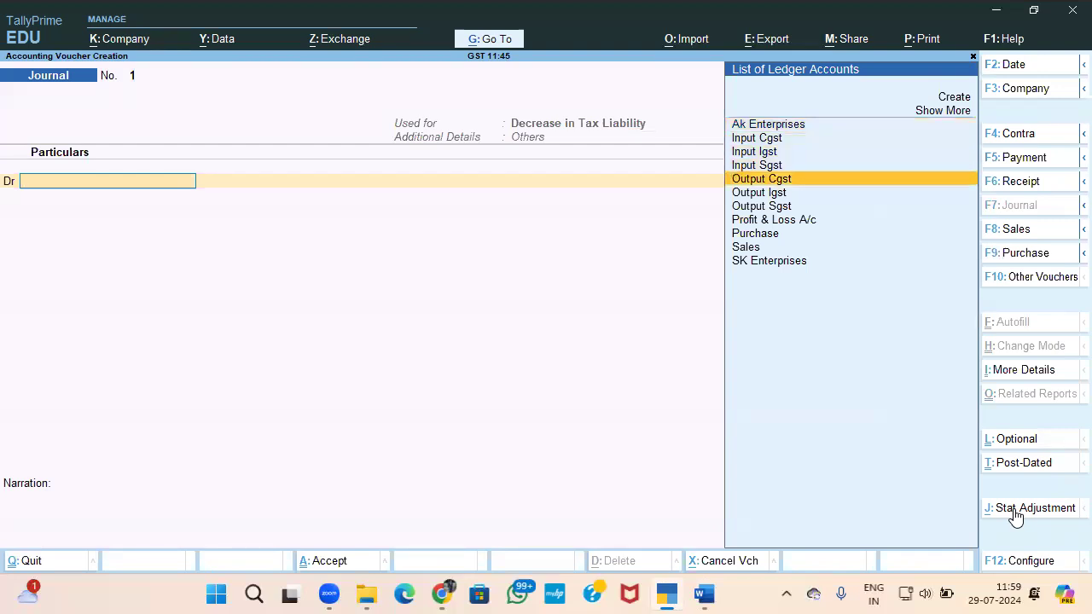
key("Return")
key("Return")
key("Return")
type("2500")
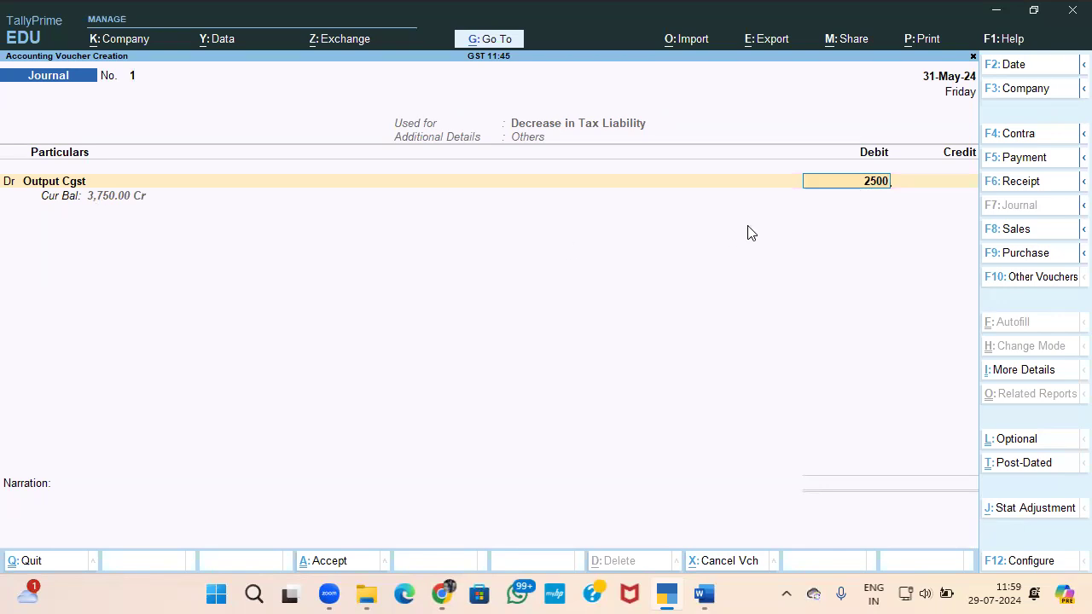
key("Return")
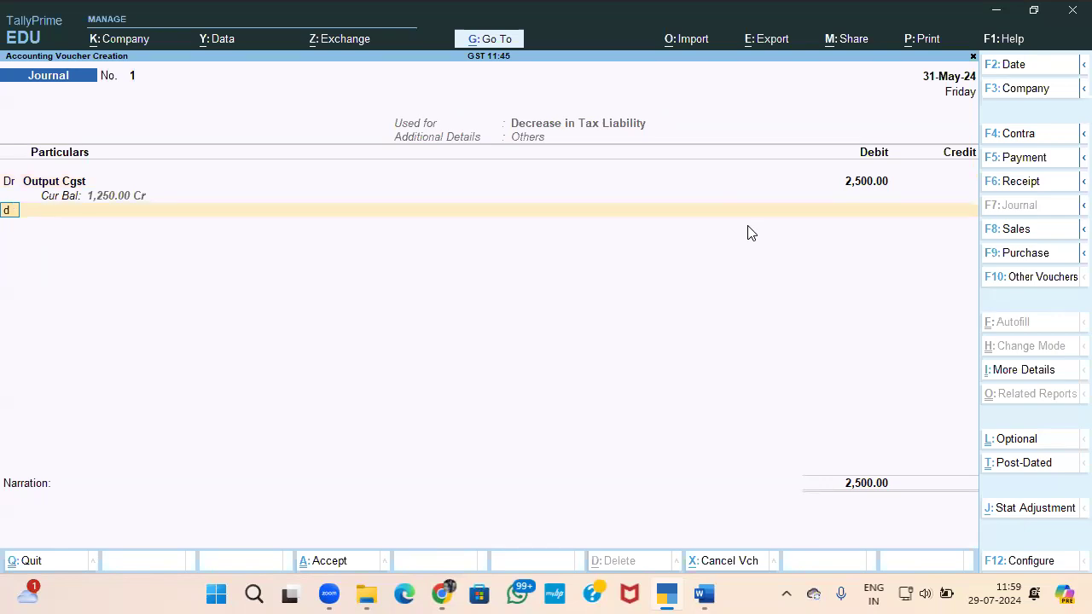
Step: Add a second debit line for the Output Sgst ledger with the amount 2500
key("d")
key("Return")
type("Ou")
key("Down")
key("Down")
key("Down")
key("Return")
key("Return")
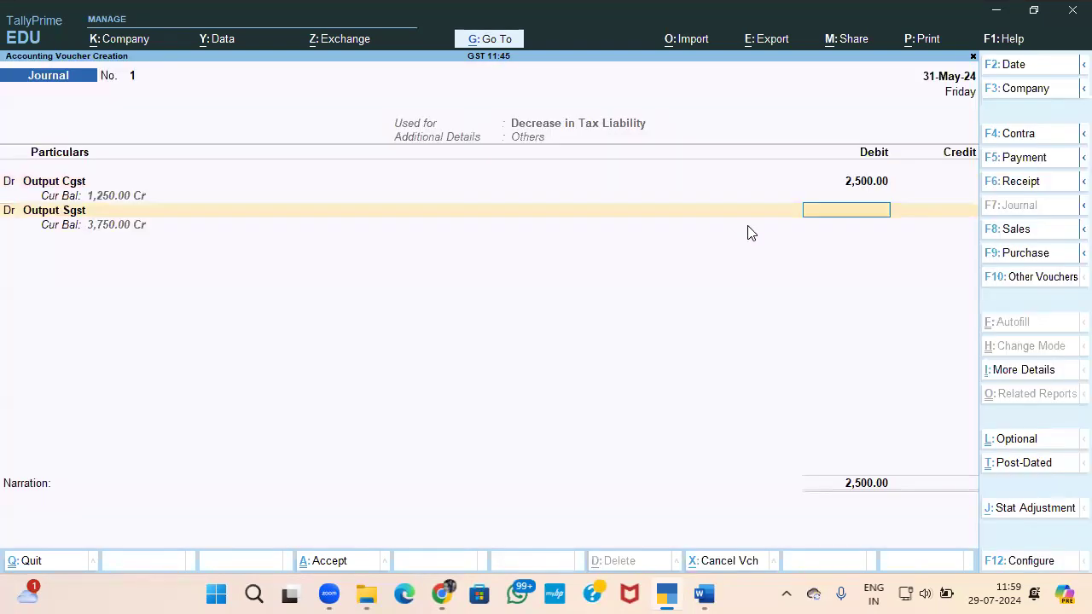
type("2500")
key("Return")
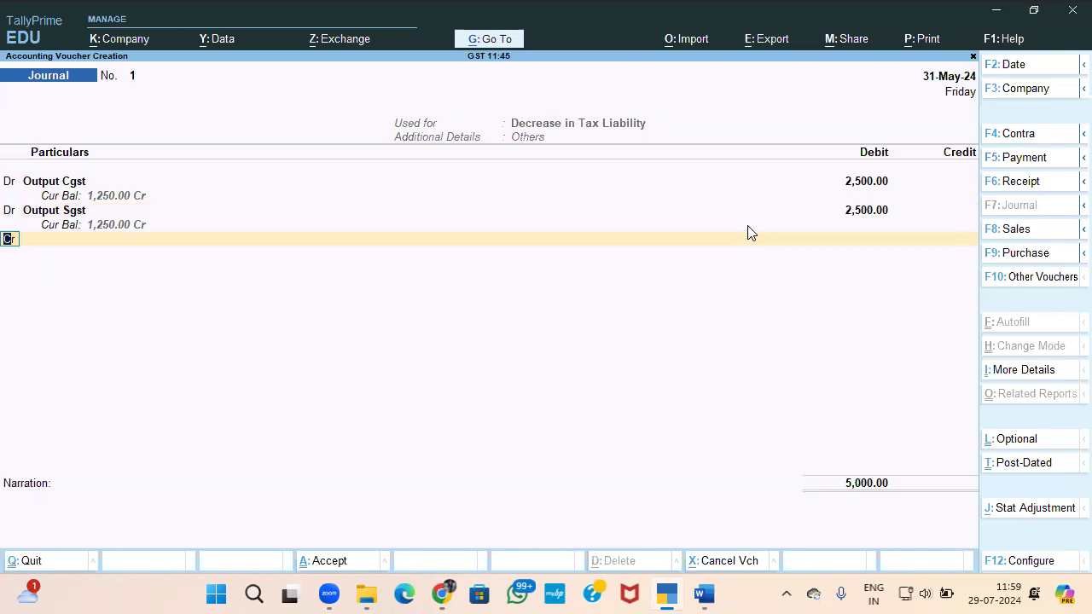
Step: Credit the Input Cgst ledger with 2500 in the journal voucher
key("Return")
type("In")
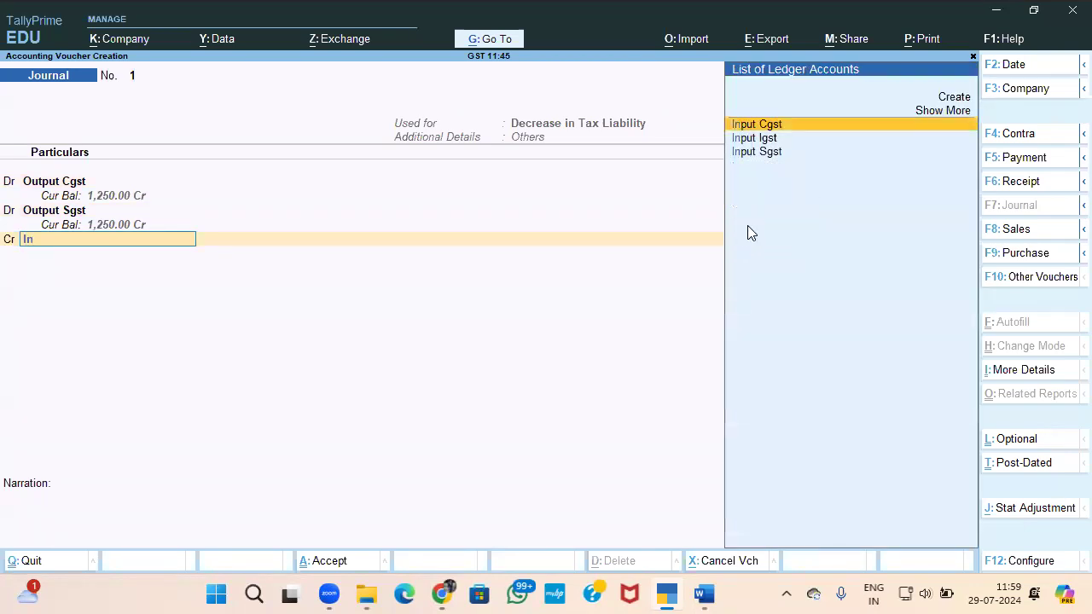
key("Return")
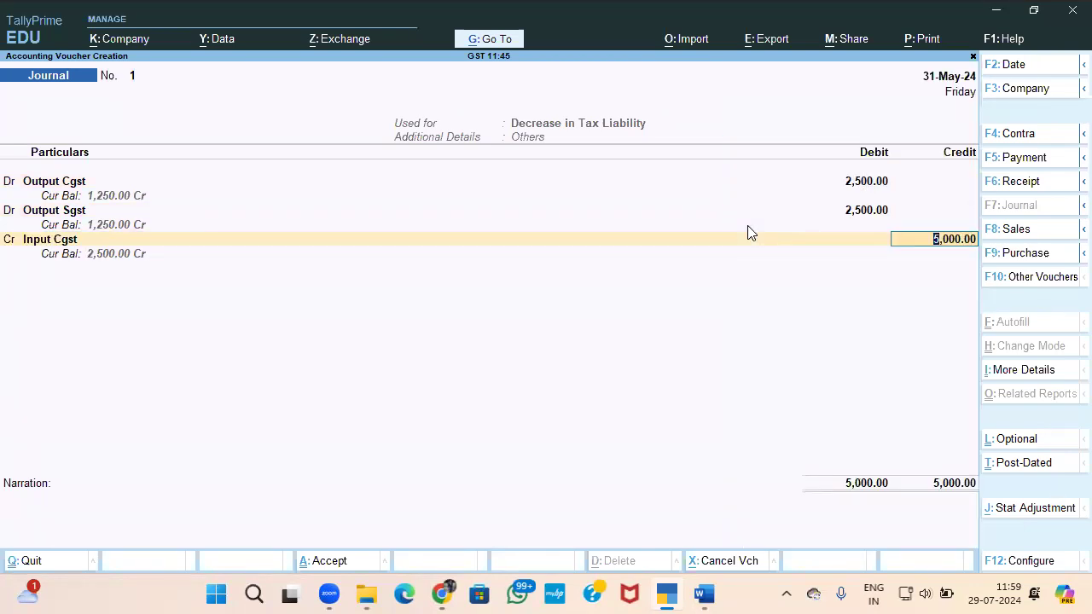
type("2500")
key("Return")
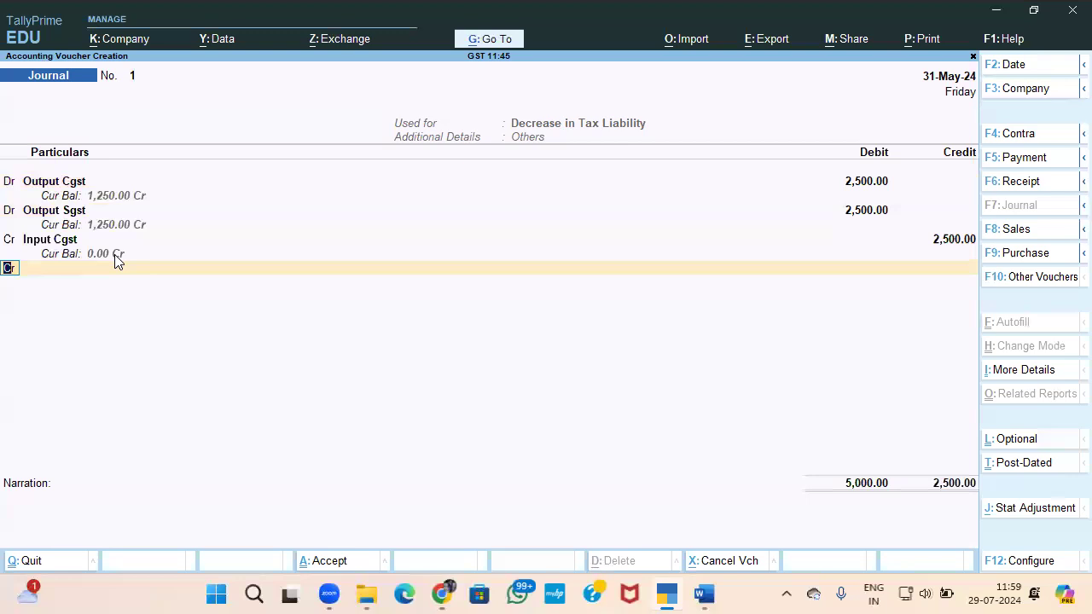
Step: Credit the Input Sgst ledger with 2500 in the journal voucher and save the voucher
key("Return")
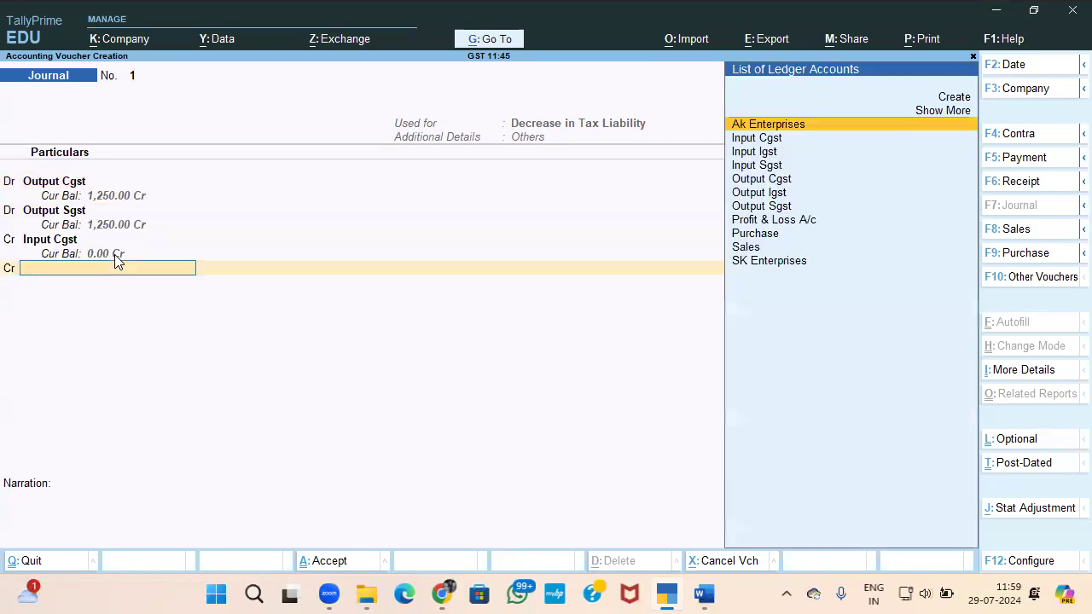
type("In")
key("Down")
key("Down")
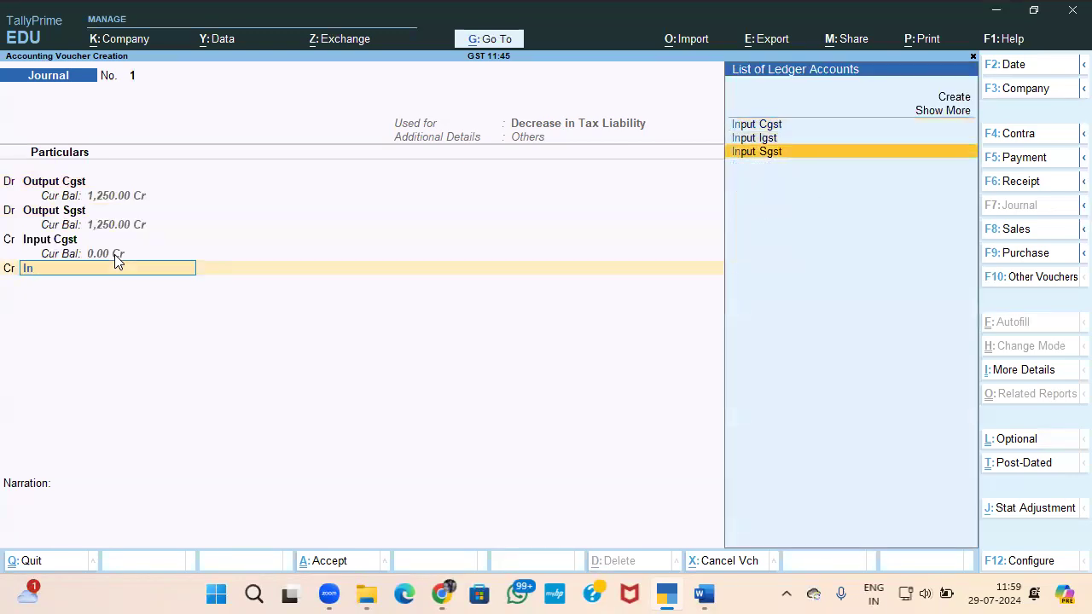
key("Return")
key("Return")
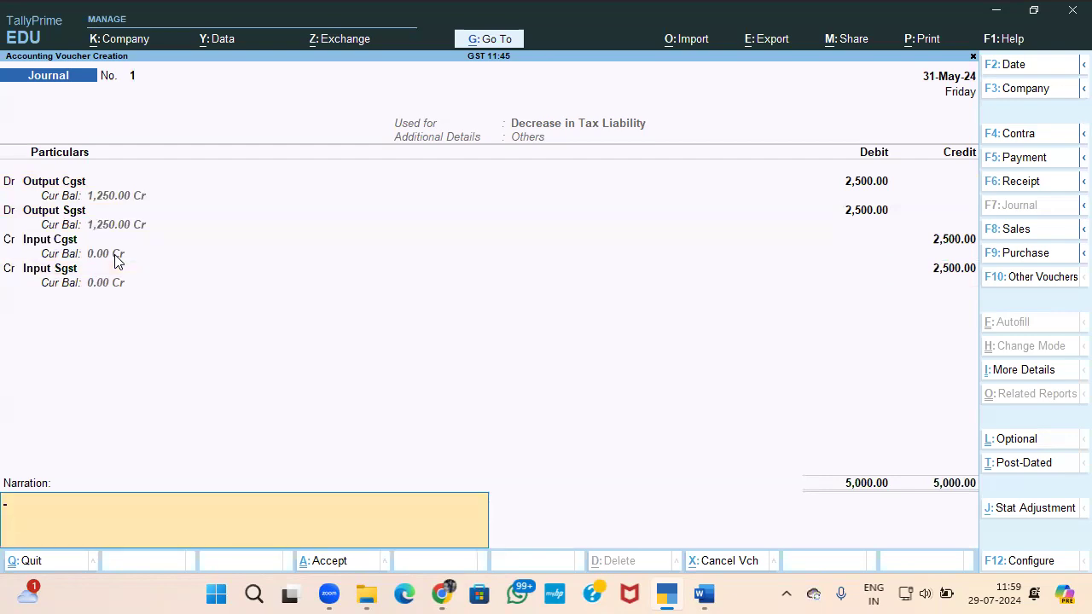
key("Return")
key("Return")
key("Escape")
Step: Open the Balance Sheet in detailed form and drill down into the Duties & Taxes group
key("Down")
key("Down")
key("Down")
key("Return")
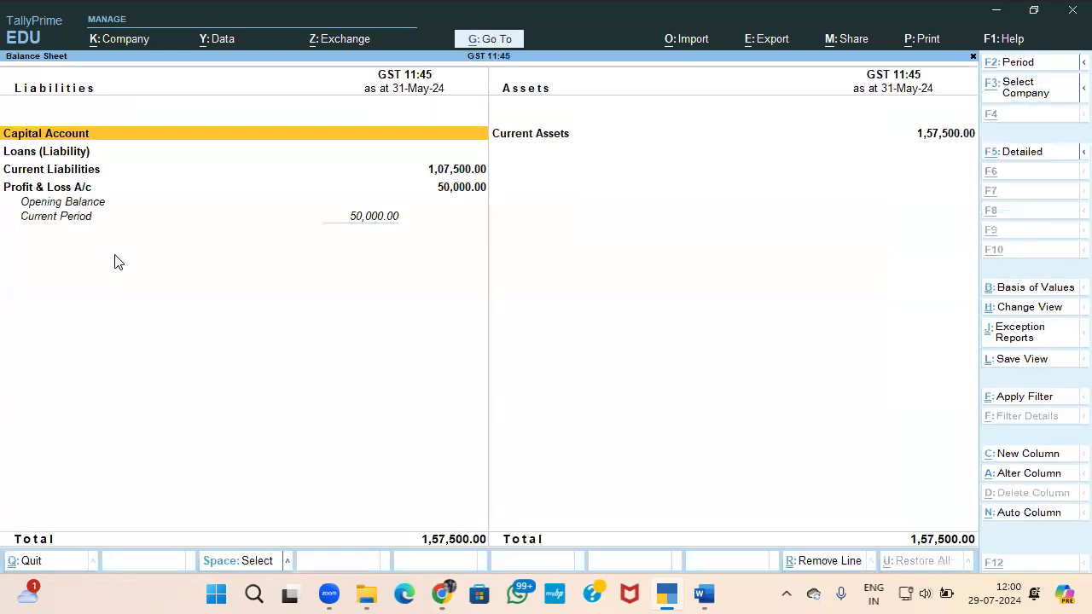
key("alt+F5")
key("Down")
key("Down")
key("Down")
key("Return")
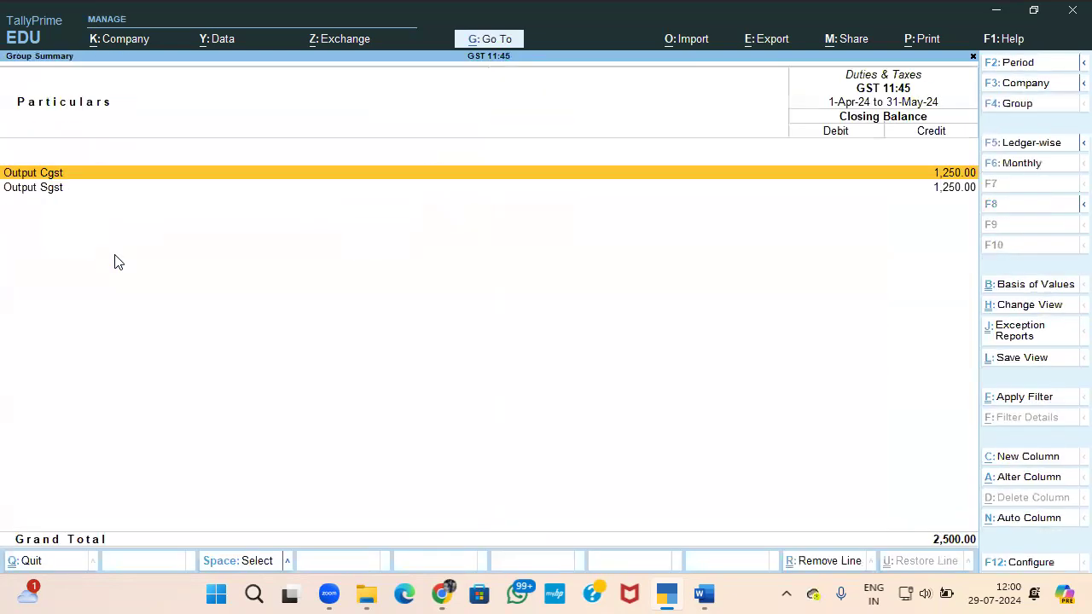
Step: Examine the Output Cgst ledger's monthly debit and credit transactions, returning to the Duties & Taxes summary
key("Down")
key("Up")
key("Down")
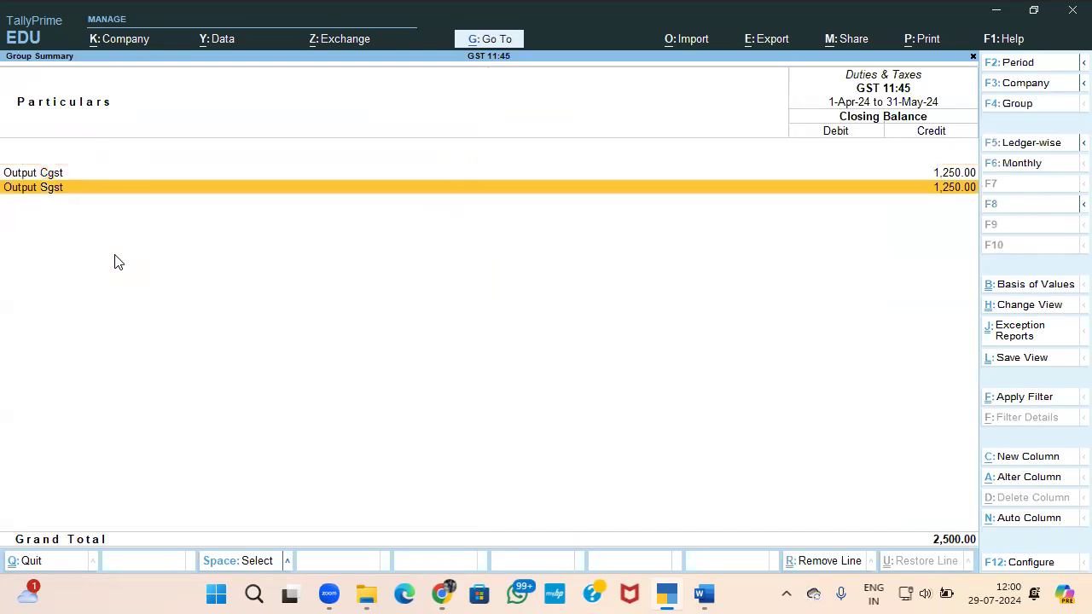
key("Up")
key("Return")
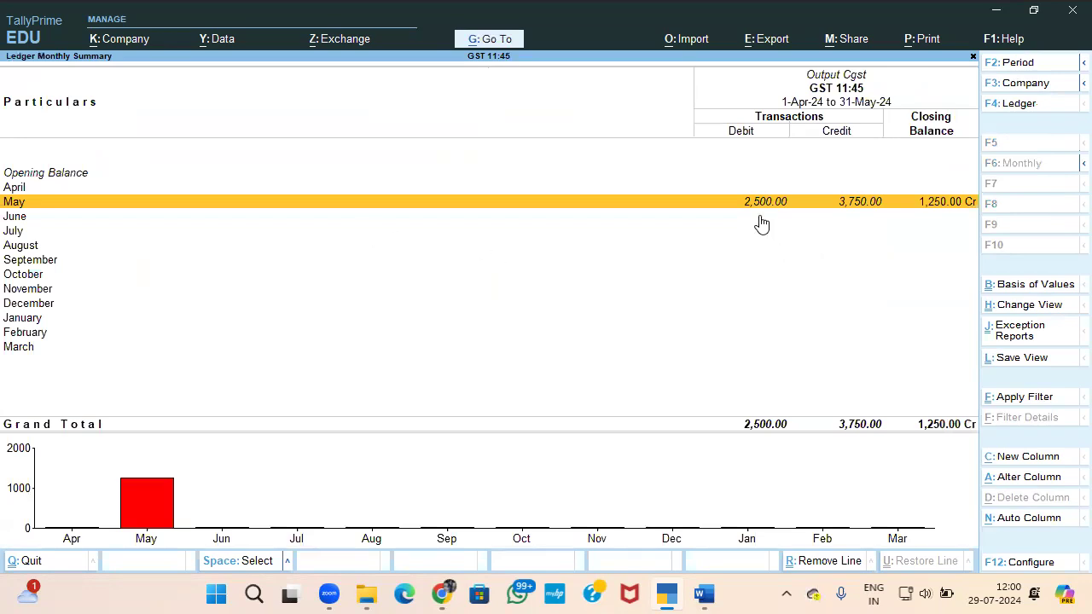
key("Escape")
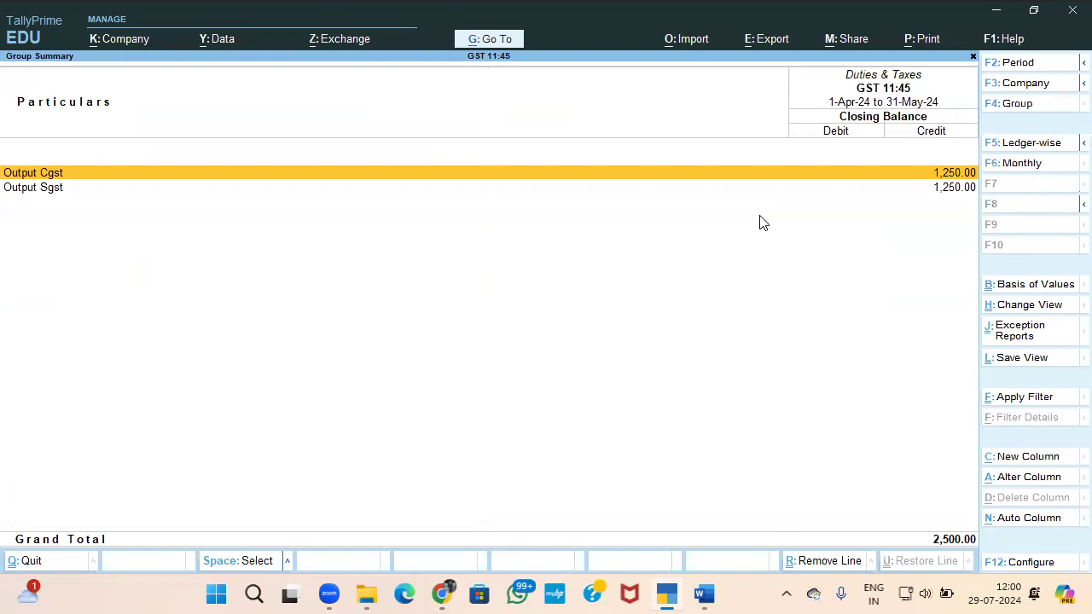
Step: Configure the Duties & Taxes group summary with Show Opening Balance and Show Transactions set to Yes
key("alt")
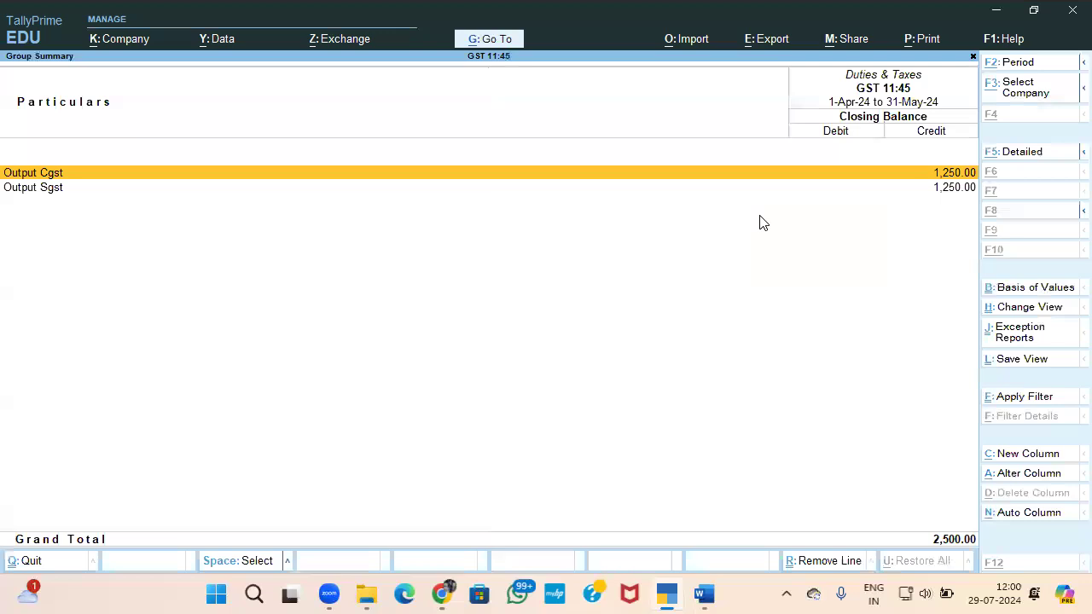
key("alt+f")
key("n")
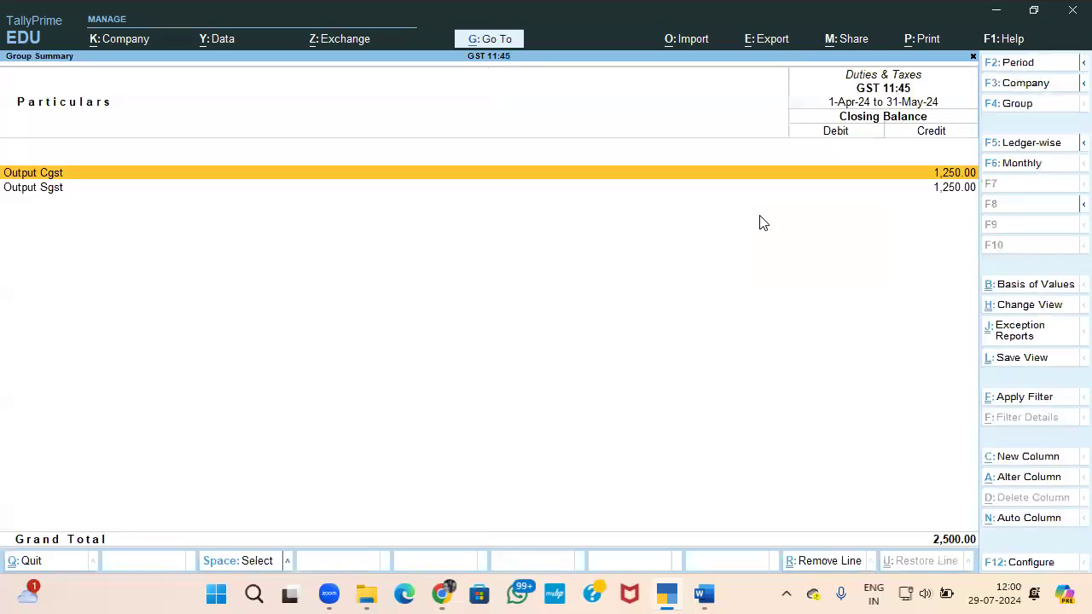
key("F12")
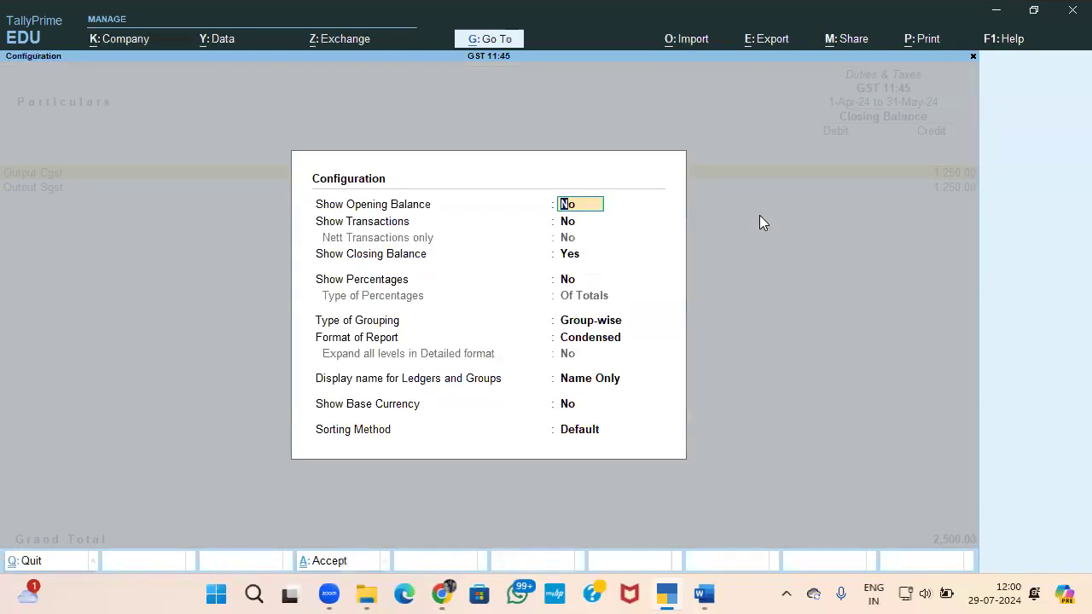
key("space")
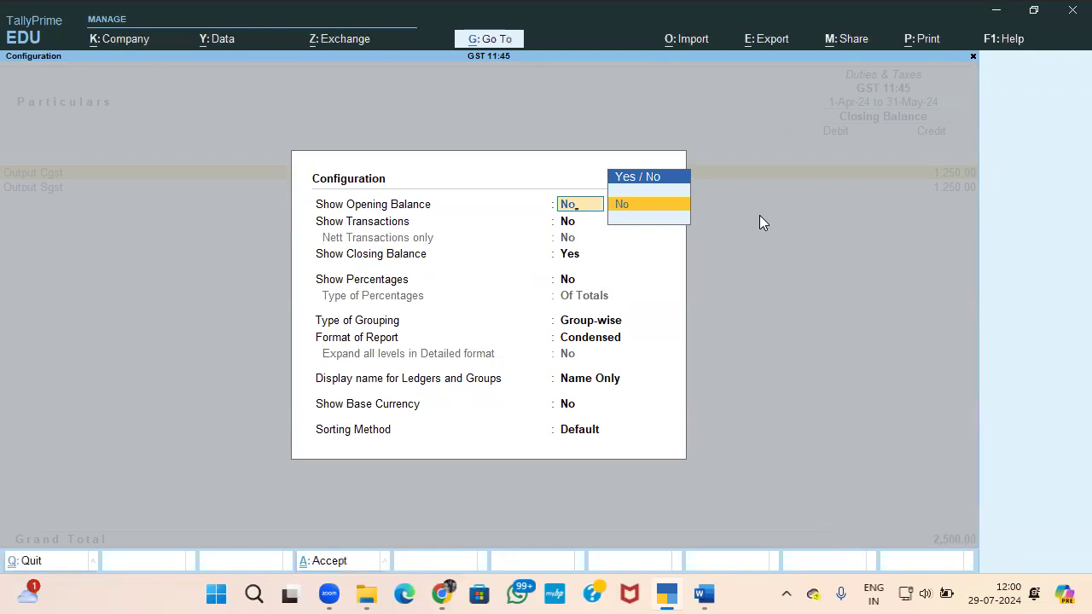
key("BackSpace")
key("BackSpace")
type("y")
key("Return")
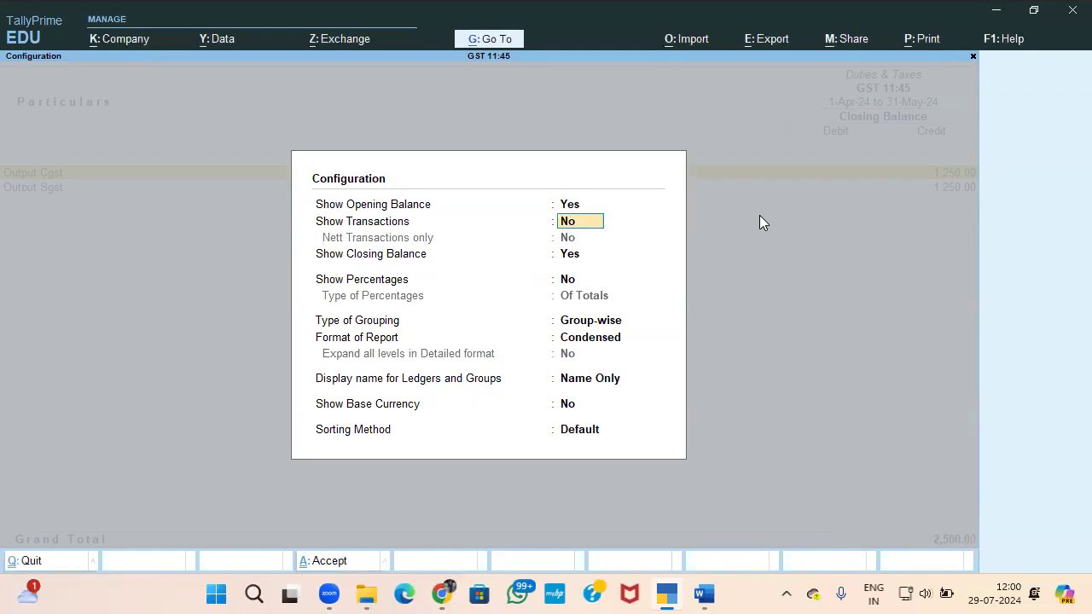
type("y")
key("Return")
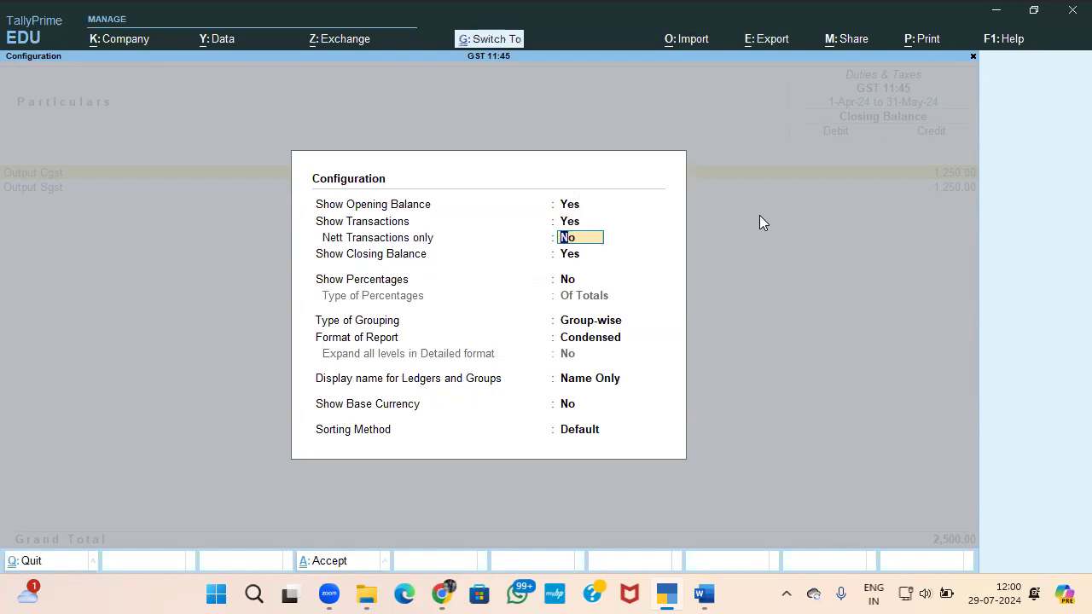
key("ctrl+a")
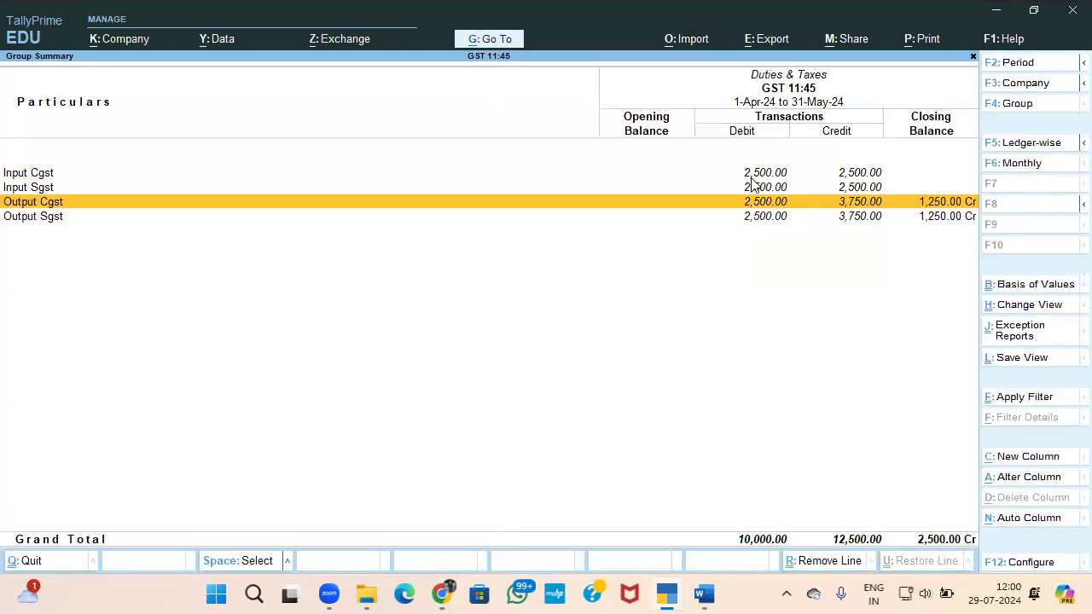
Step: Compare the debit and credit transactions of Input Cgst and Output Cgst in the summary, and leave the reports
left_click(758, 176)
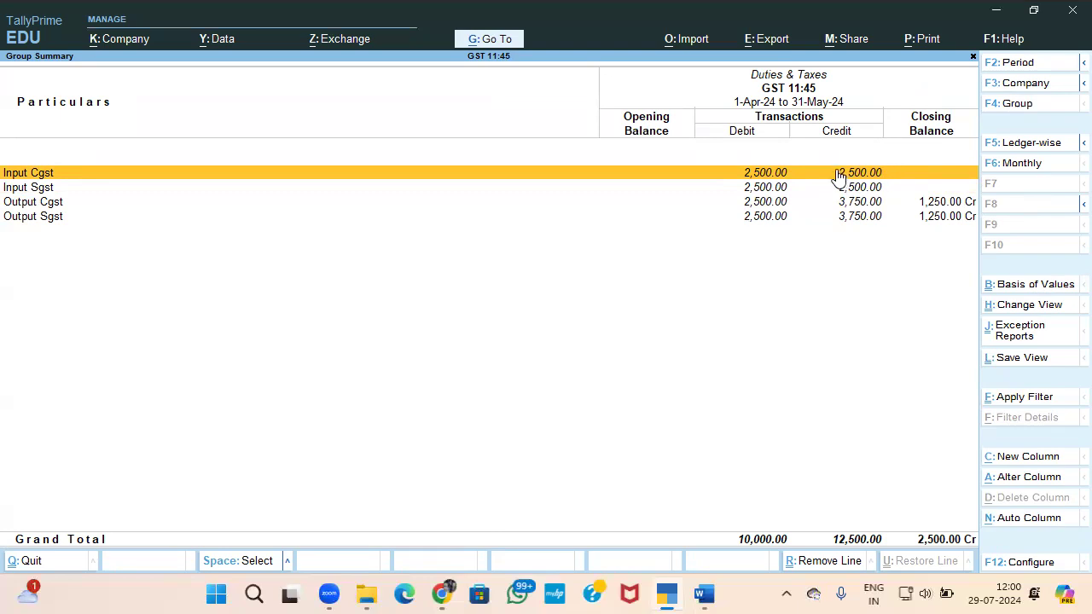
left_click(768, 208)
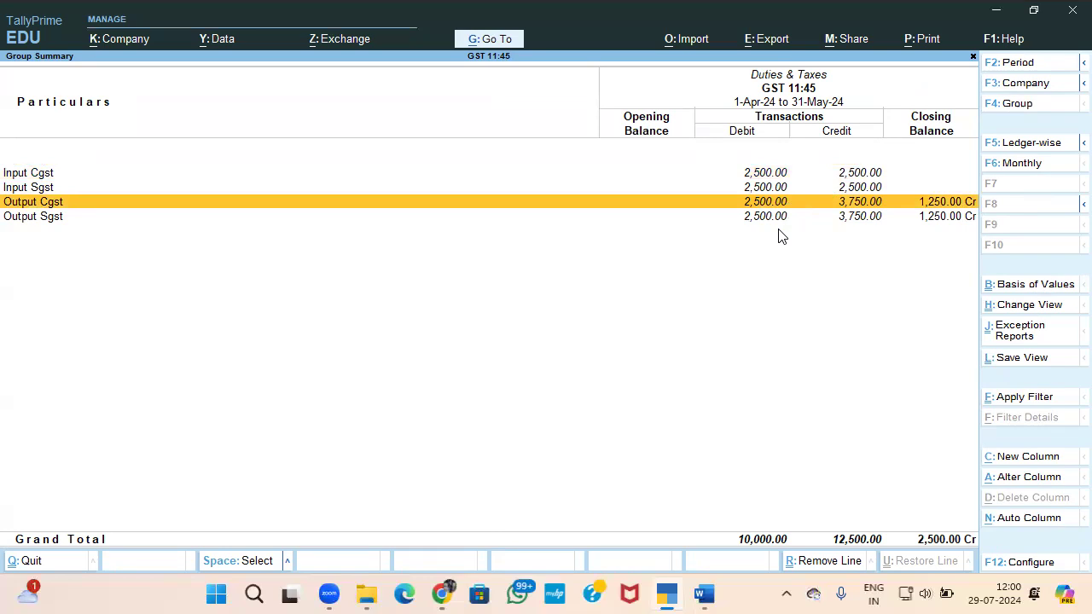
key("Escape")
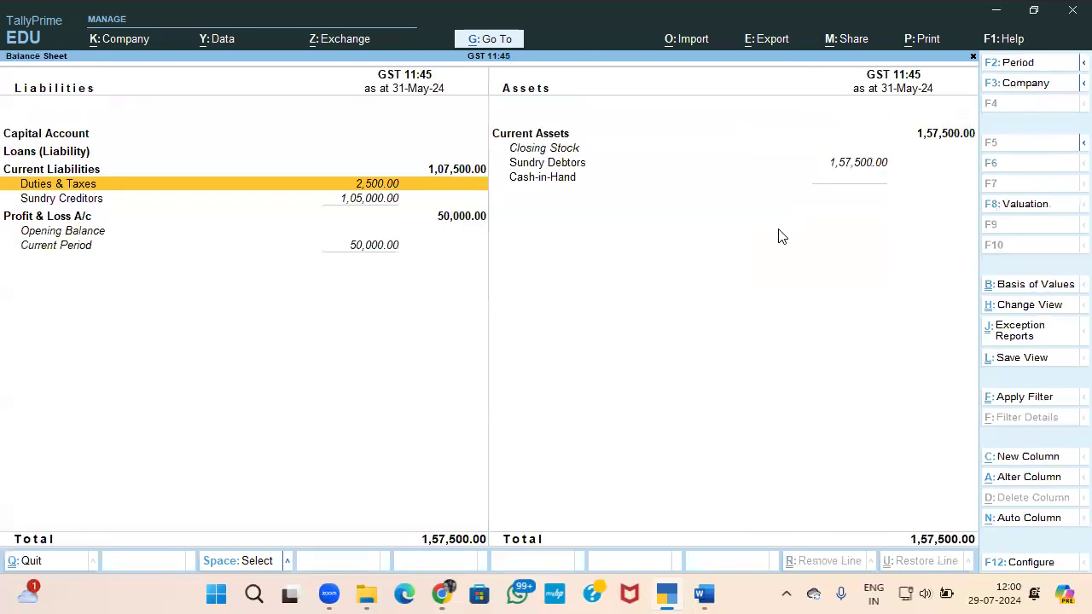
key("Escape")
Step: Start a Payment voucher with the date 1-6-2024
key("Up")
key("Up")
key("Up")
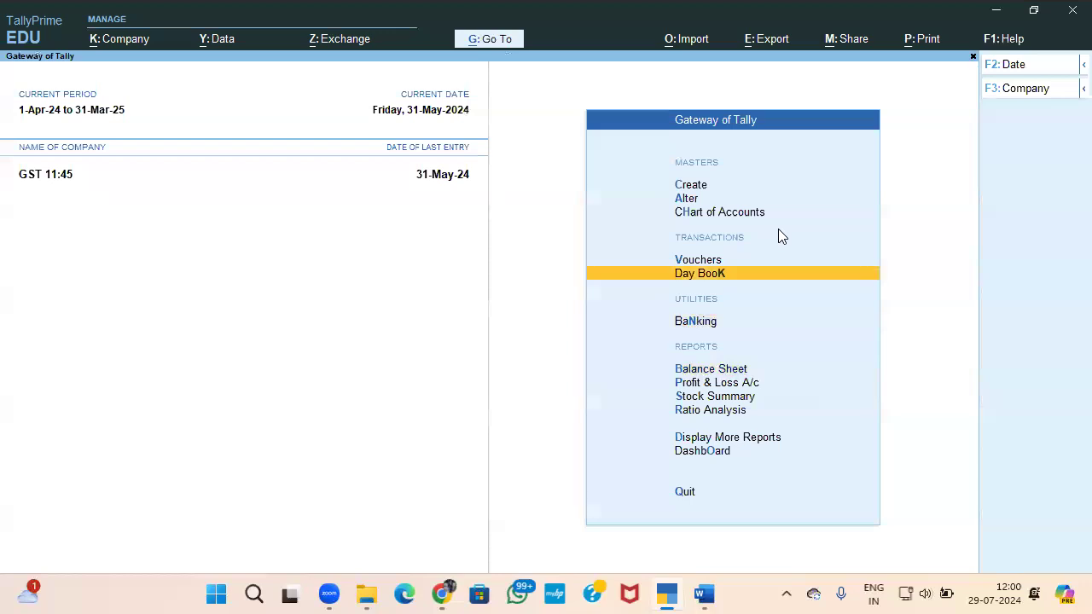
key("Return")
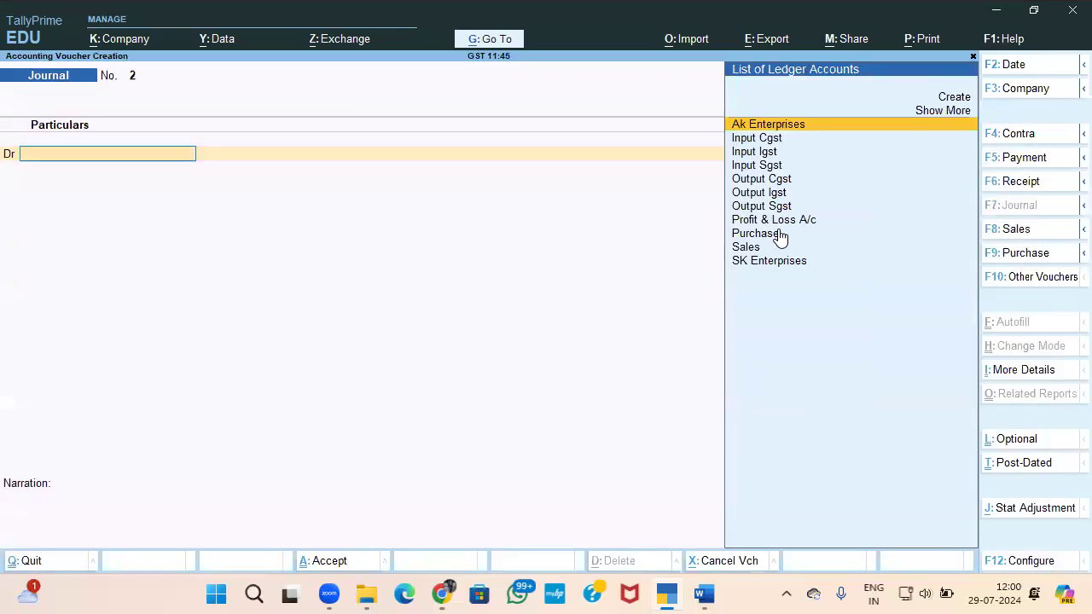
key("F5")
key("F2")
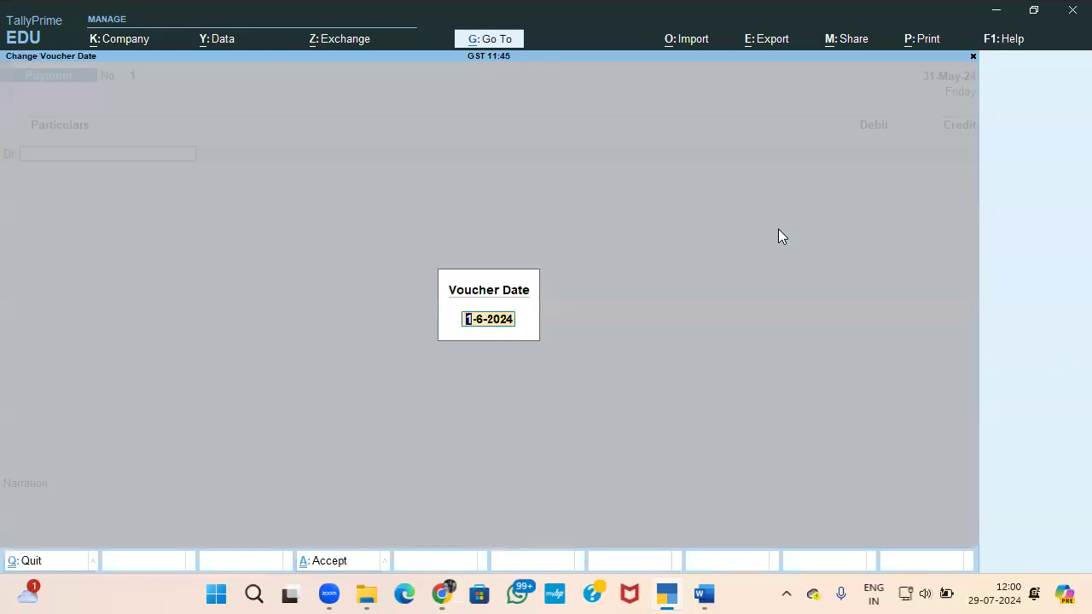
key("Return")
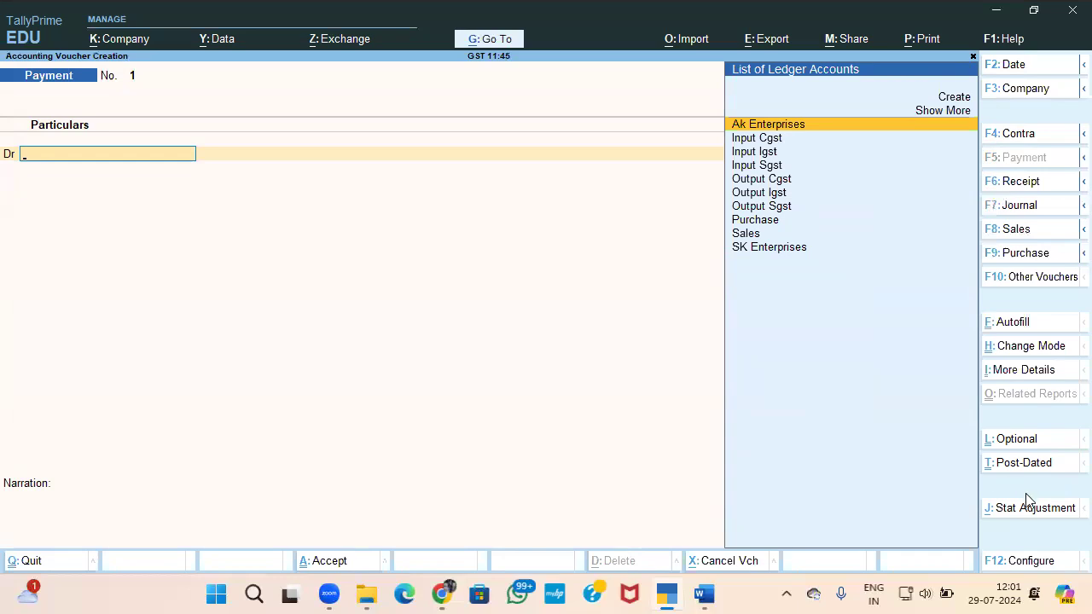
Step: Autofill the payment as a GST Stat Payment of type Tax (Other than Reverse Charge) for 1-May-24 to 31-May-24
left_click(1003, 331)
key("Return")
key("Return")
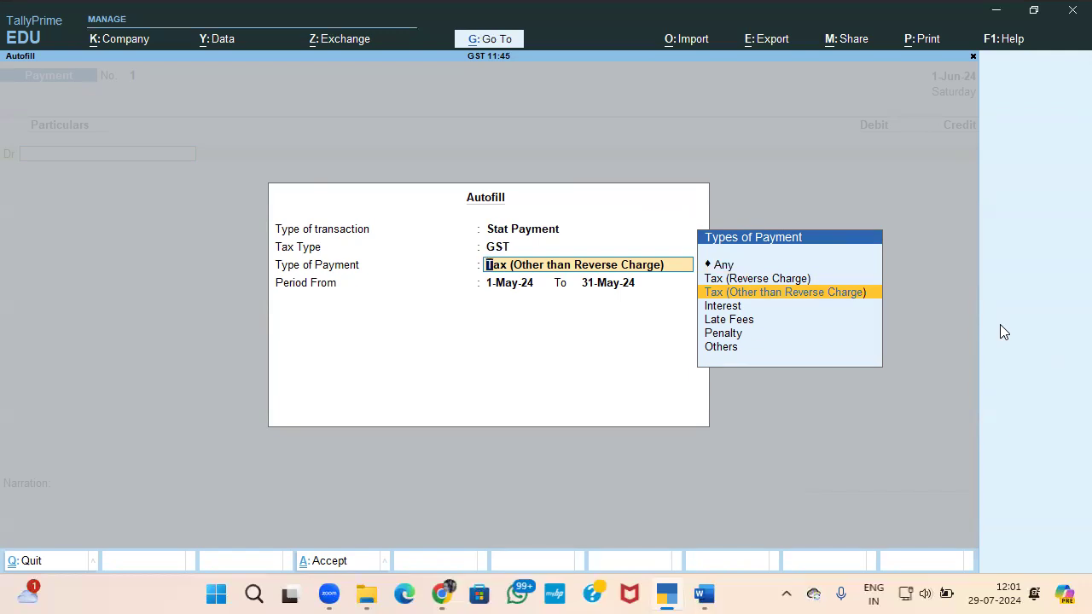
key("Down")
key("Down")
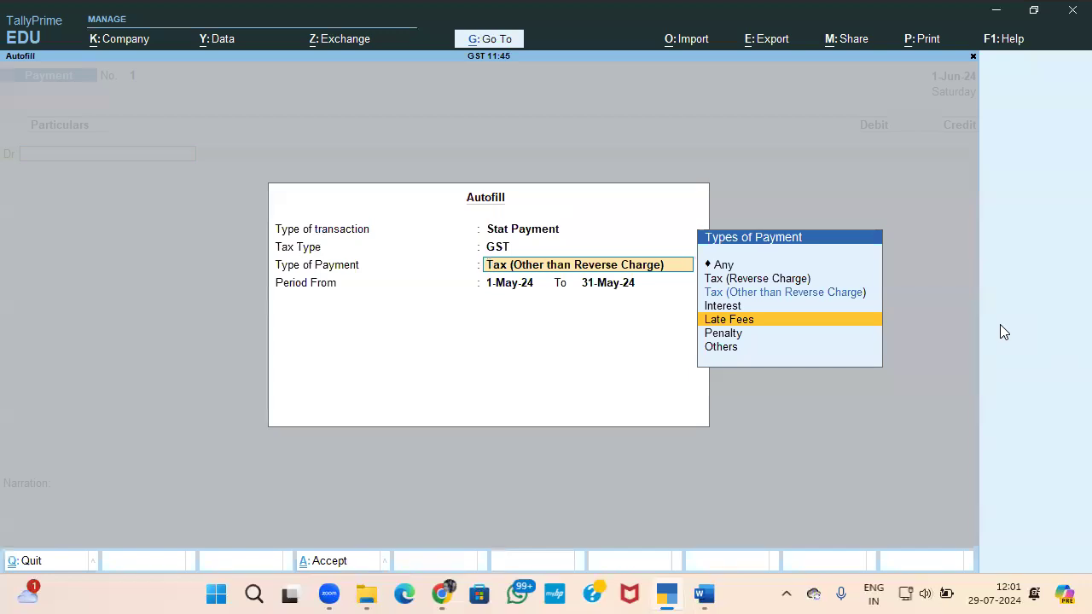
key("Up")
key("Up")
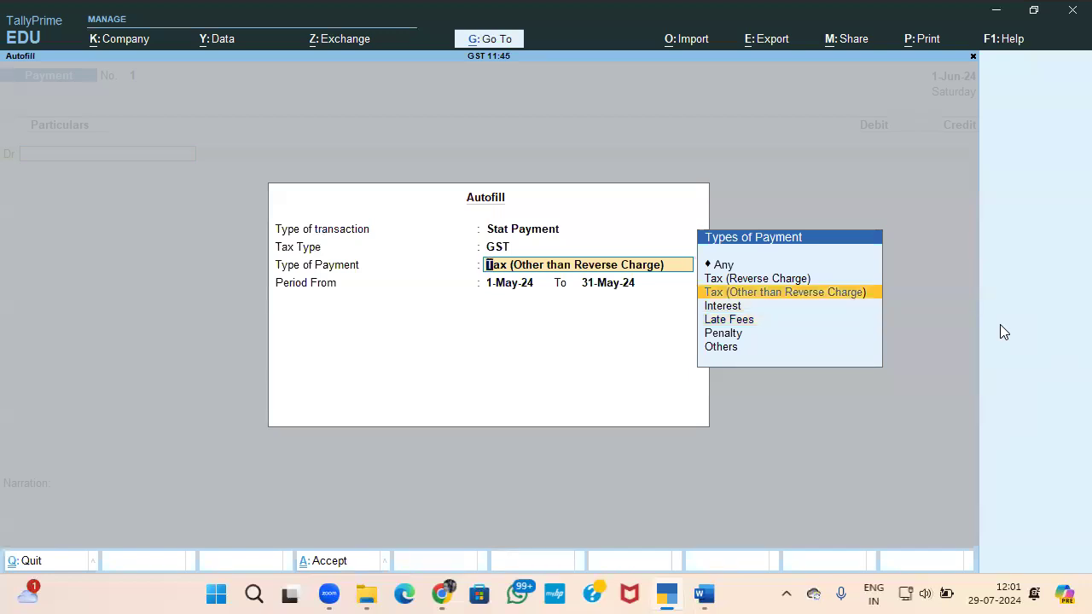
key("Return")
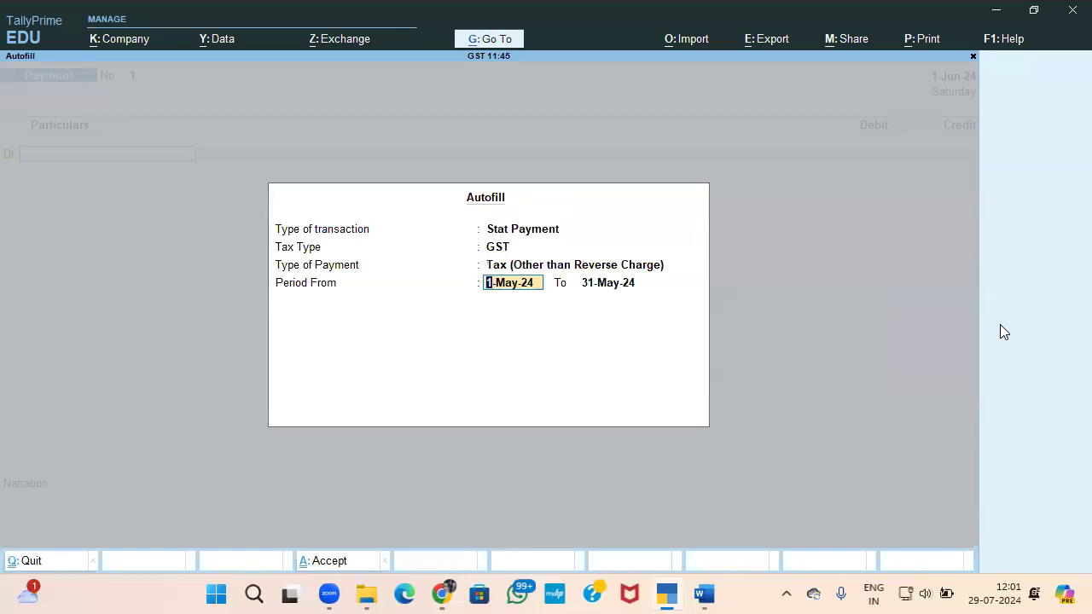
key("Return")
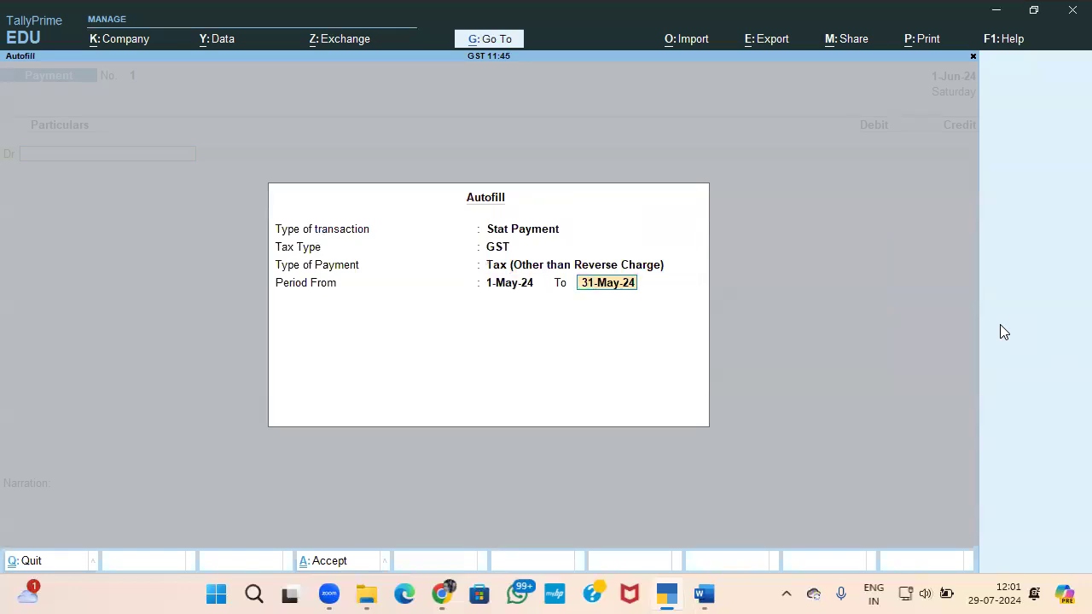
key("Return")
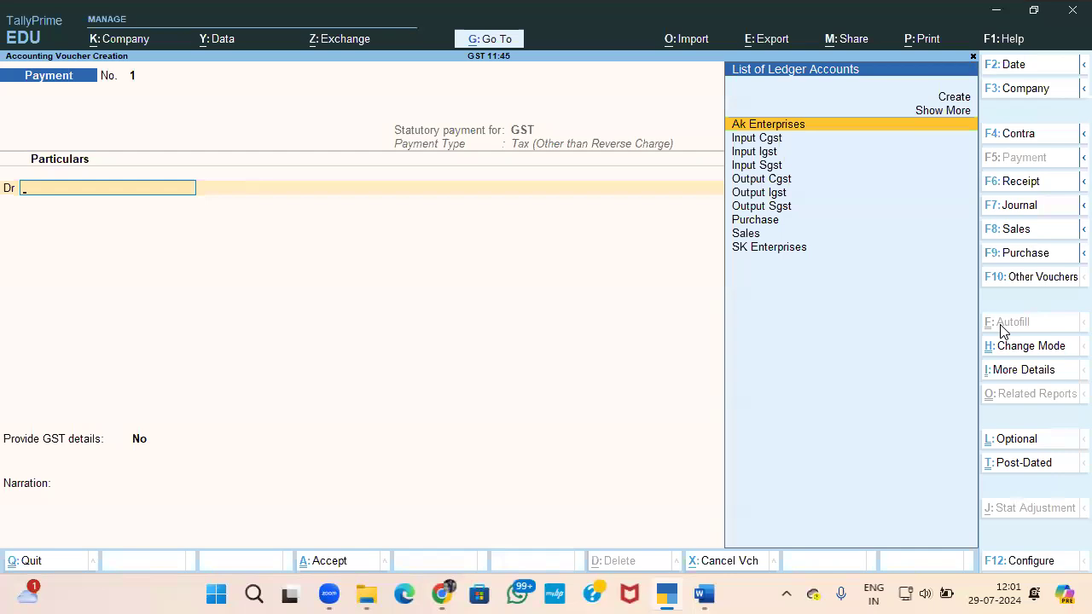
Step: Debit the Output Cgst ledger with 1250 in the payment voucher
type("Ou")
key("Return")
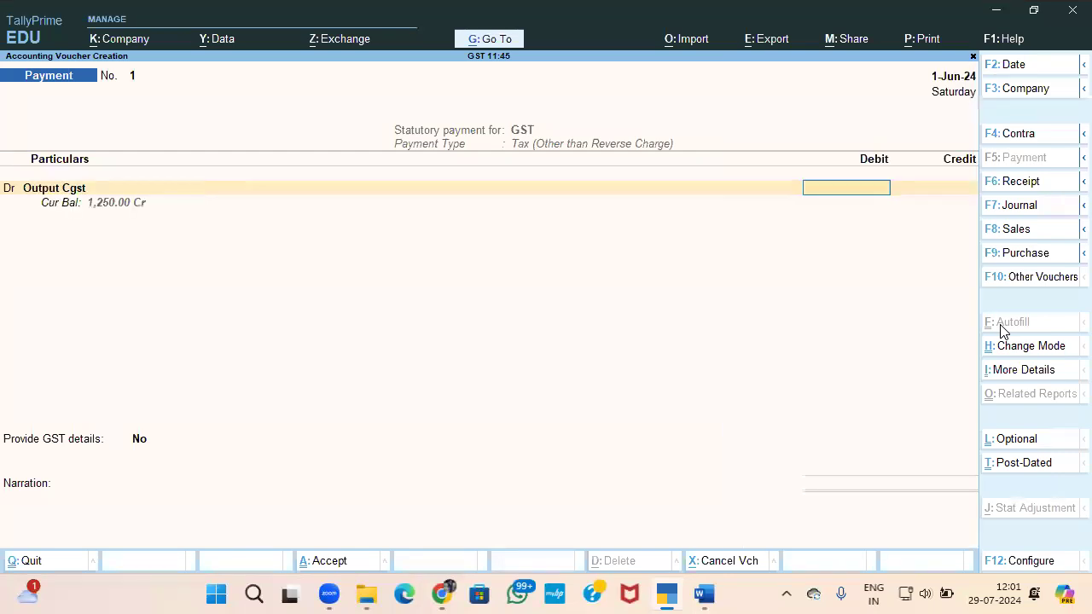
type("1250")
key("Return")
Step: Add a second debit line for the Output Sgst ledger with the amount 1250
key("d")
key("Return")
type("Ou")
key("Down")
key("Down")
key("Down")
key("Return")
type("1250")
key("Return")
Step: Create a ledger named Sbi under Bank Accounts for the payment's credit line
key("Return")
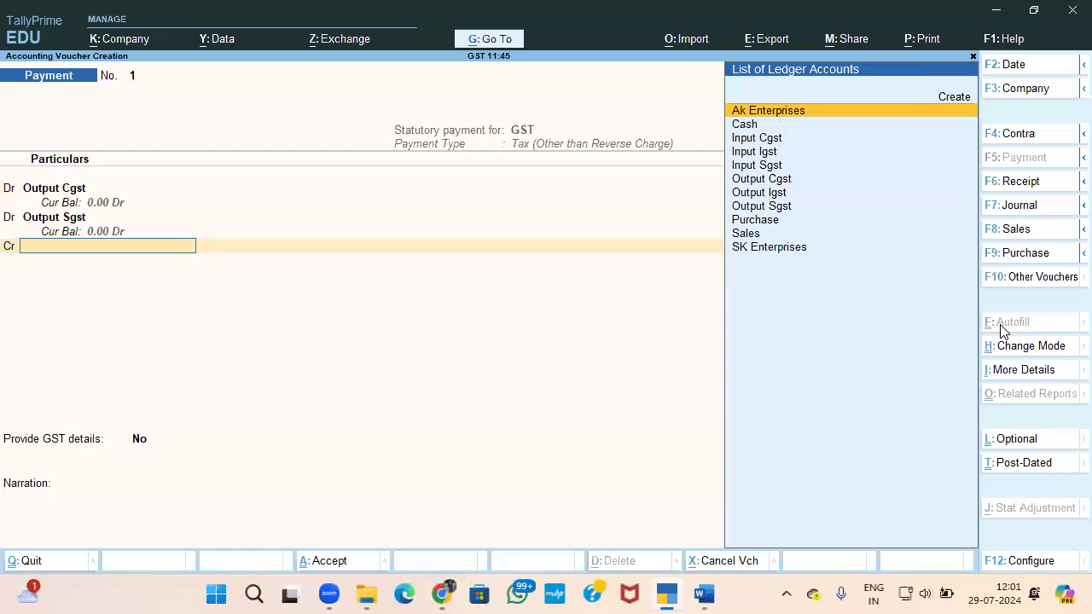
key("Down")
key("Down")
key("Down")
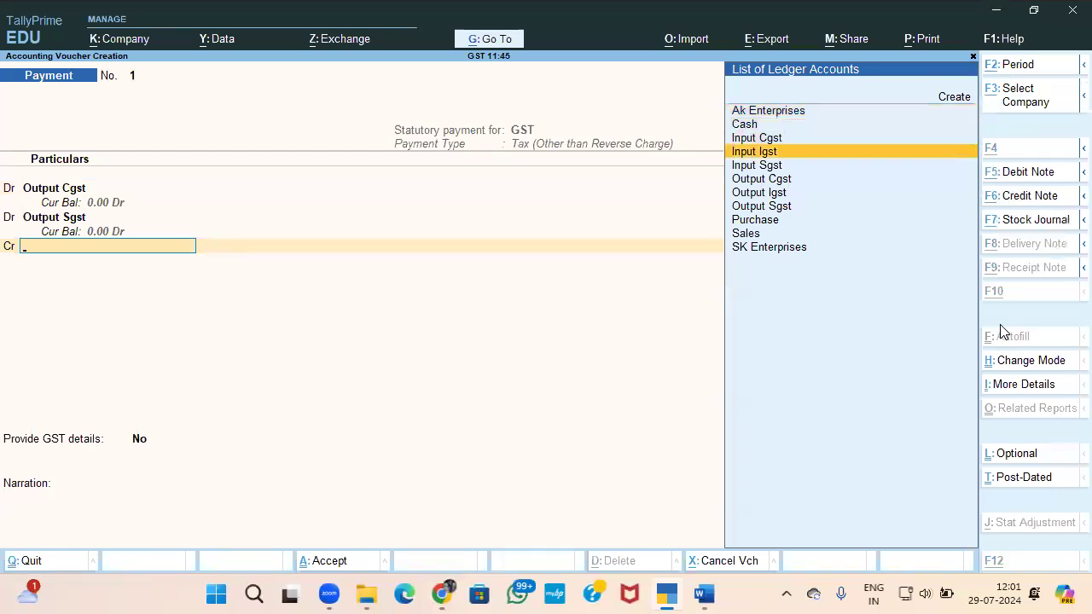
key("alt+c")
type("Sbi")
key("Return")
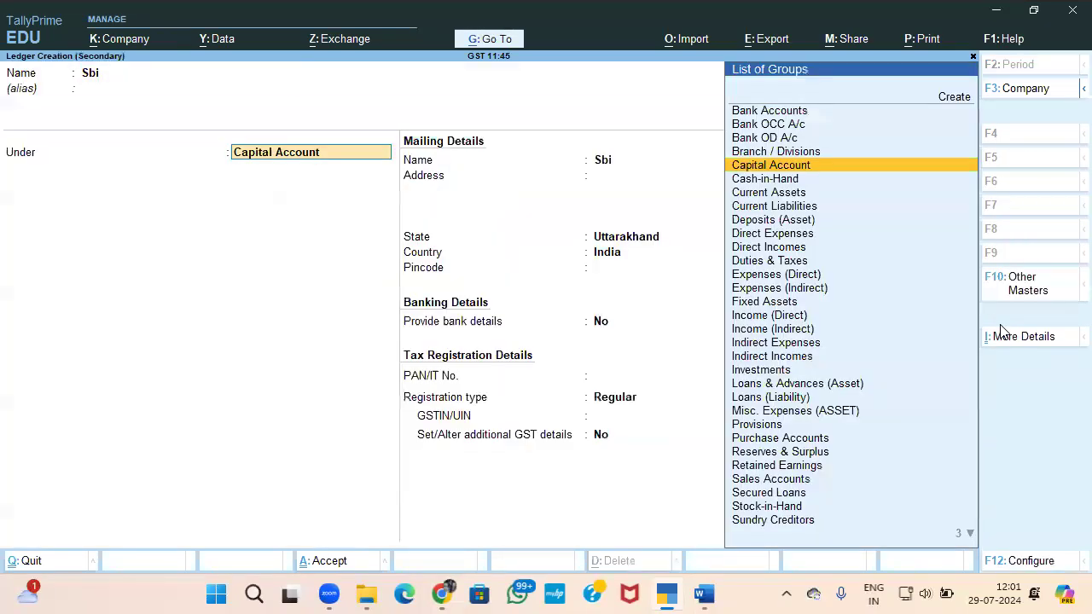
type("Ba")
key("Return")
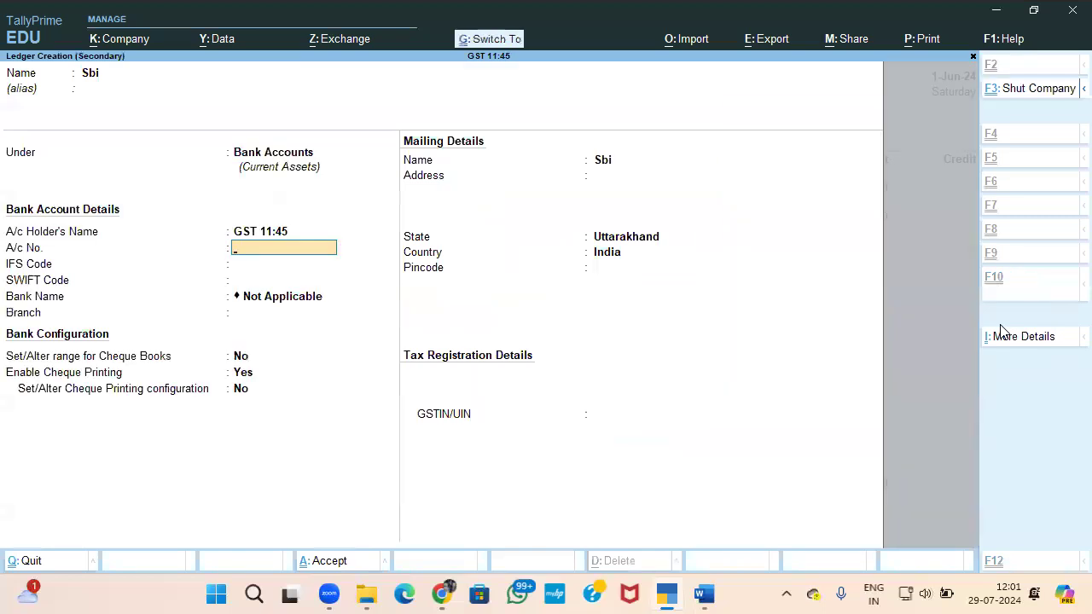
key("ctrl+a")
Step: Credit Sbi with 2500 and allocate it as a cheque with instrument number 544
key("Return")
key("Return")
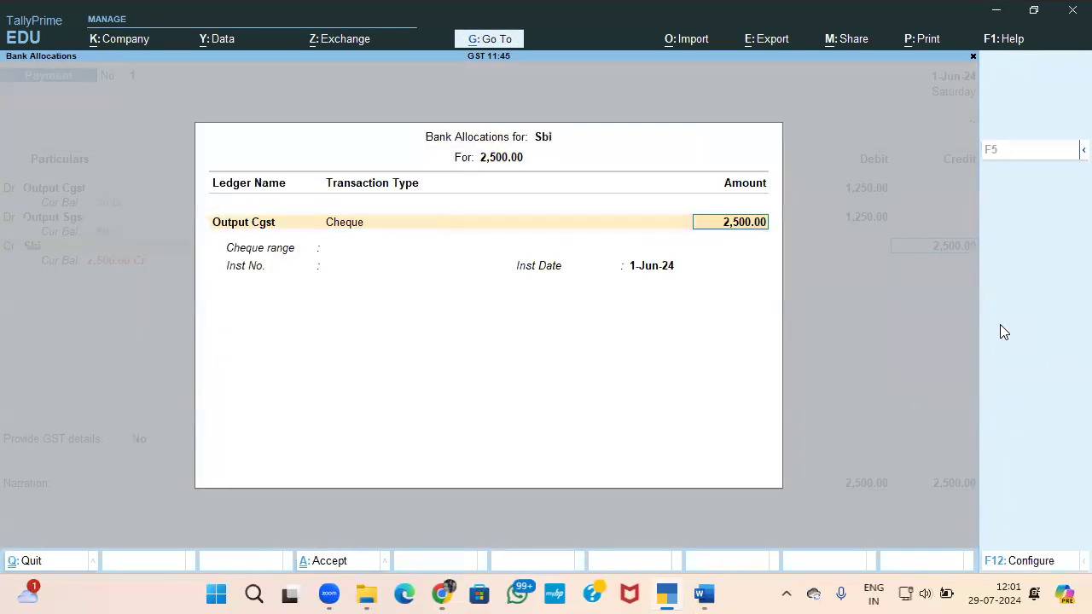
key("Return")
type("544")
key("Return")
key("Return")
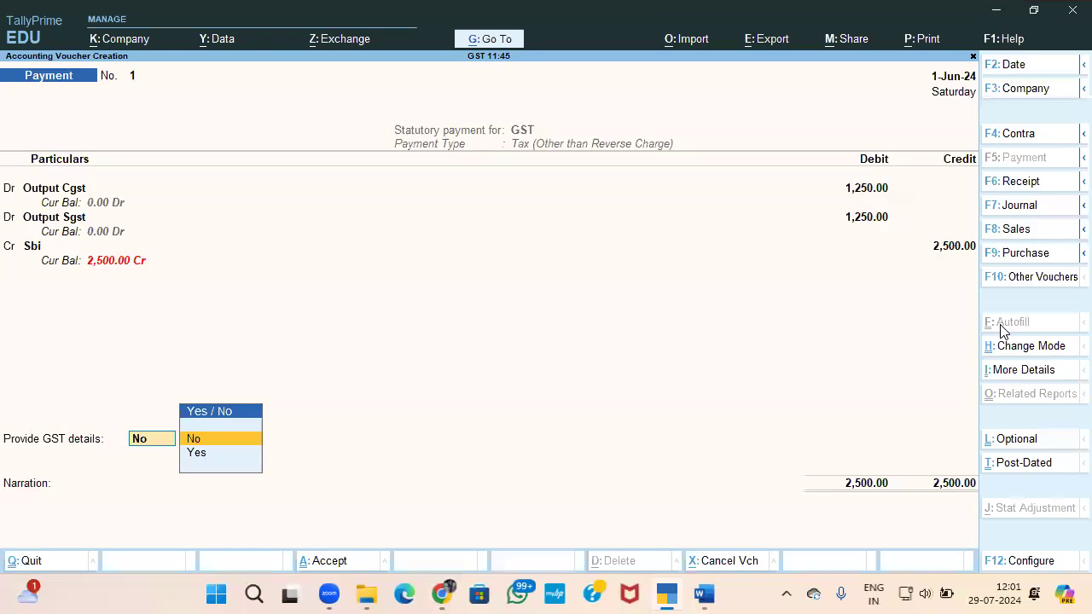
Step: Enable GST details for the payment and set the bank details to NEFT/RTGS mode with Sbi as the bank
key("Down")
key("Return")
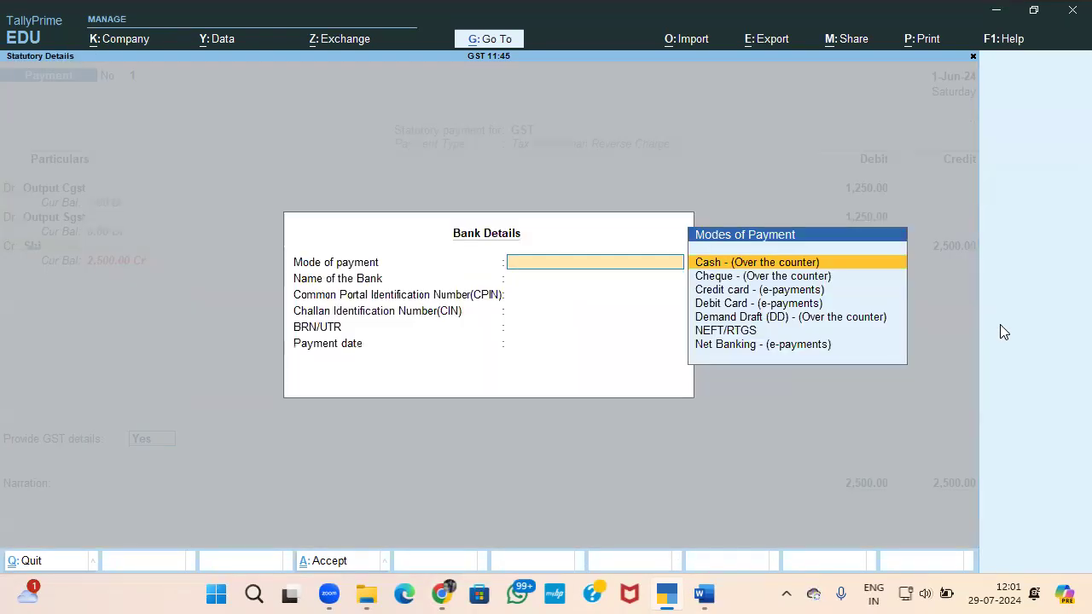
key("Down")
key("Down")
key("Down")
key("Down")
key("Down")
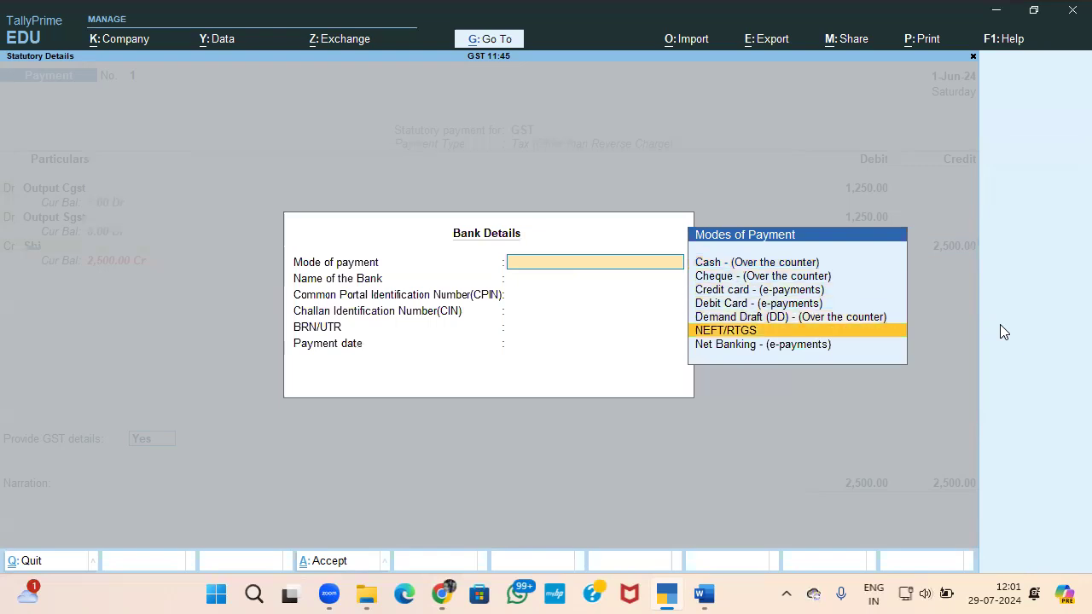
key("Return")
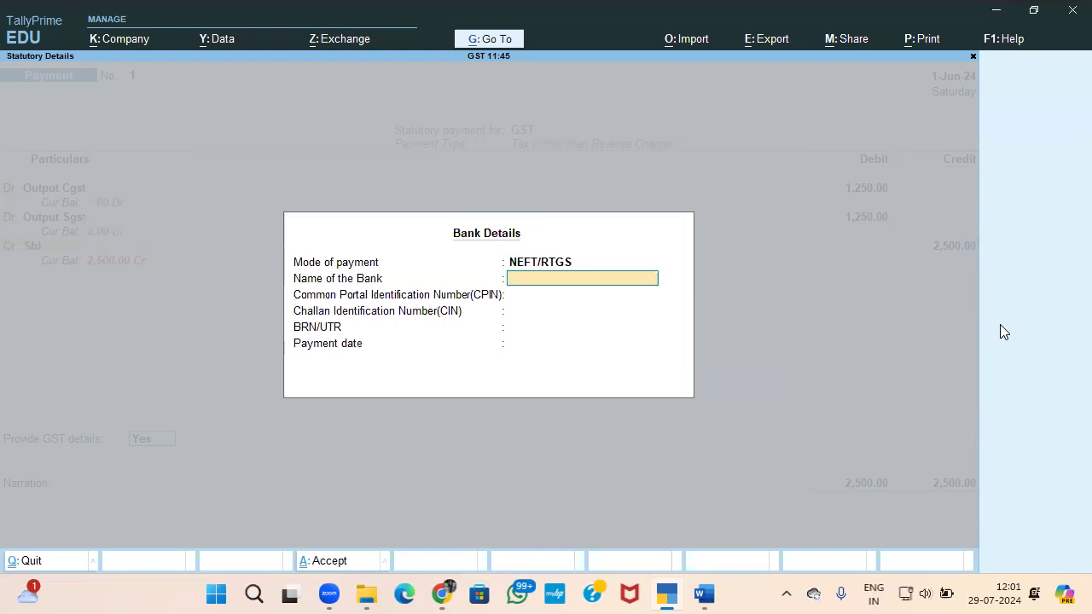
type("Sbi")
key("Return")
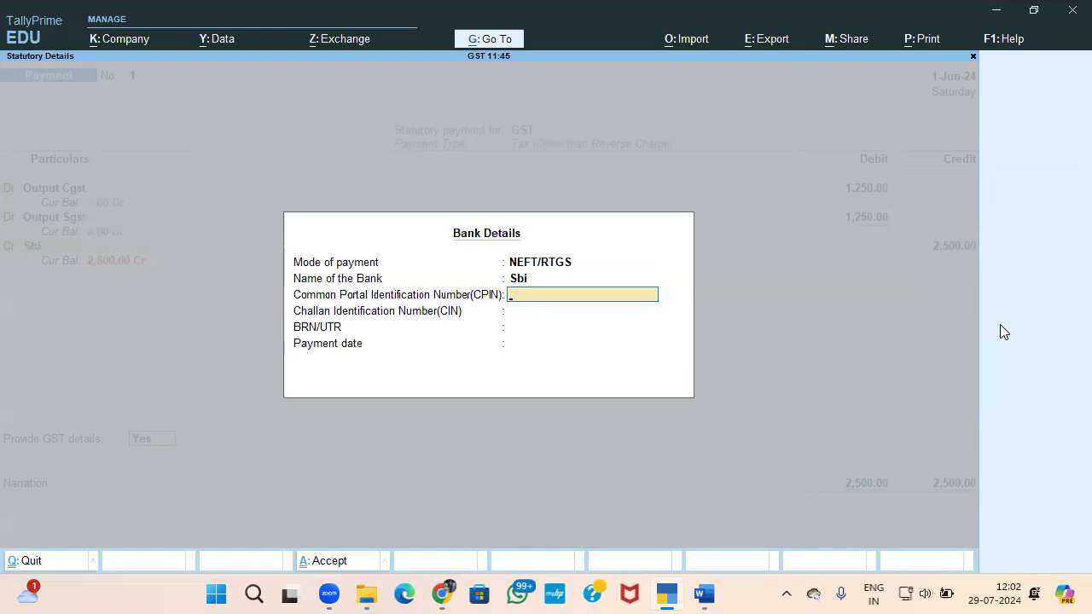
Step: Fill in the Common Portal Identification Number, Challan Identification Number and BRN/UTR in the bank details
type("545454")
key("Return")
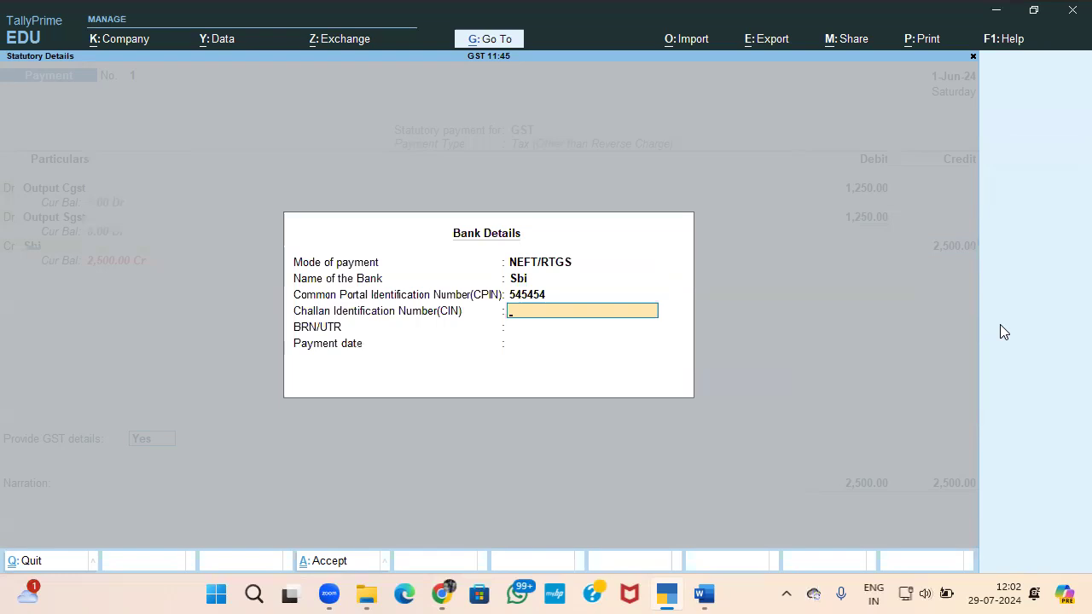
type("15454")
key("Return")
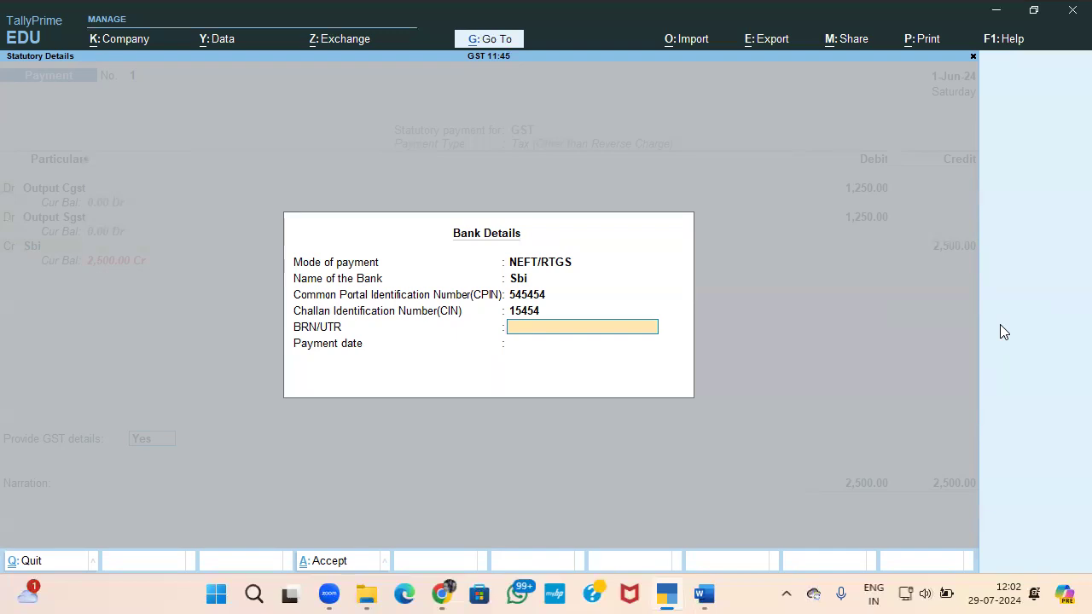
type("248796")
key("Return")
Step: Set the bank details' payment date to 1-6 and save the GST payment voucher
type("1-")
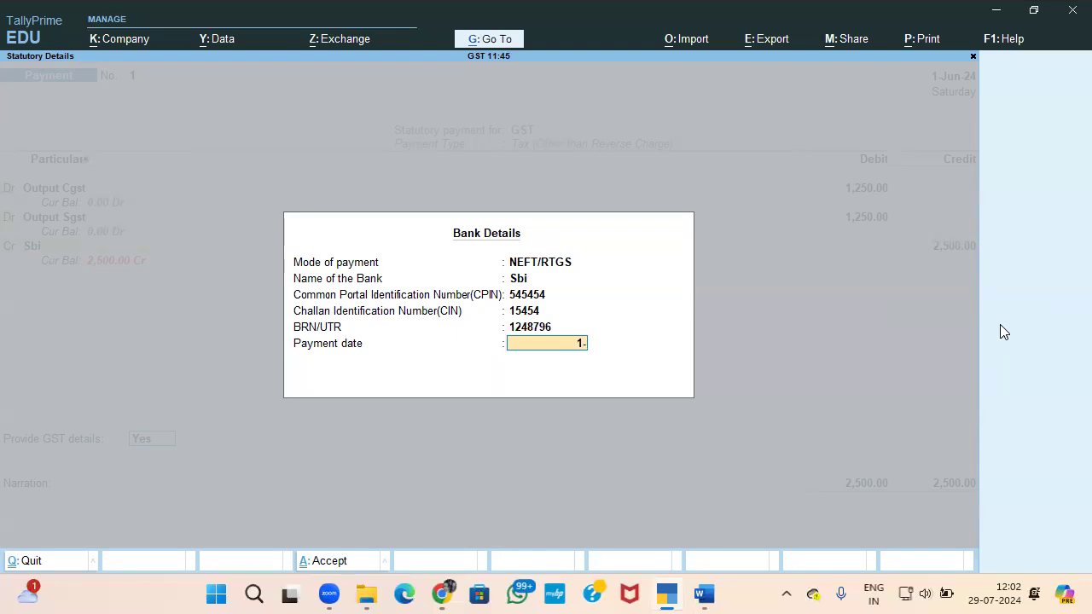
type("6")
key("Return")
key("Return")
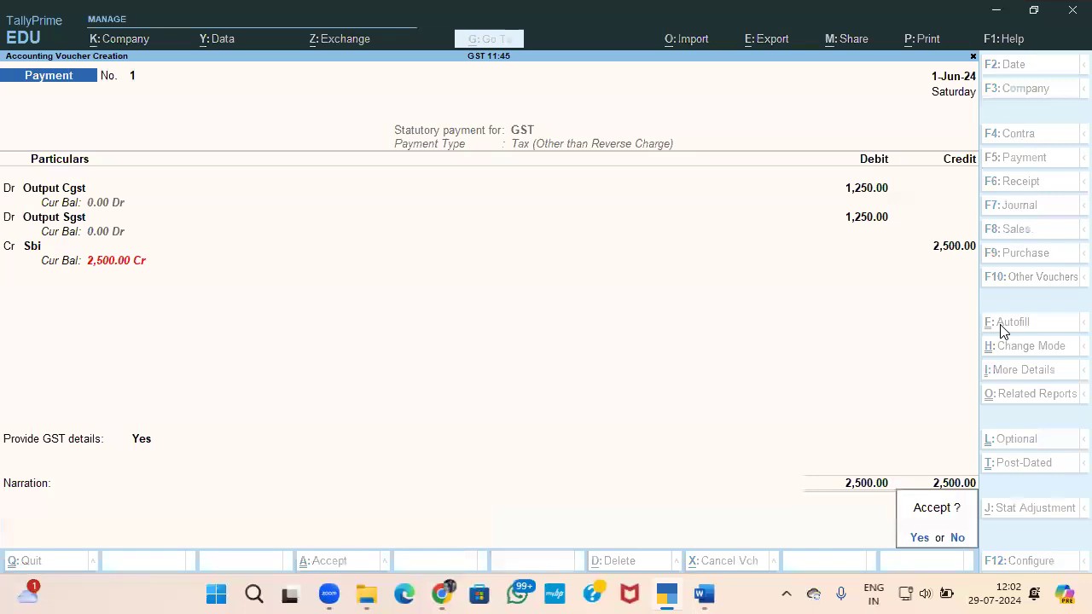
key("Return")
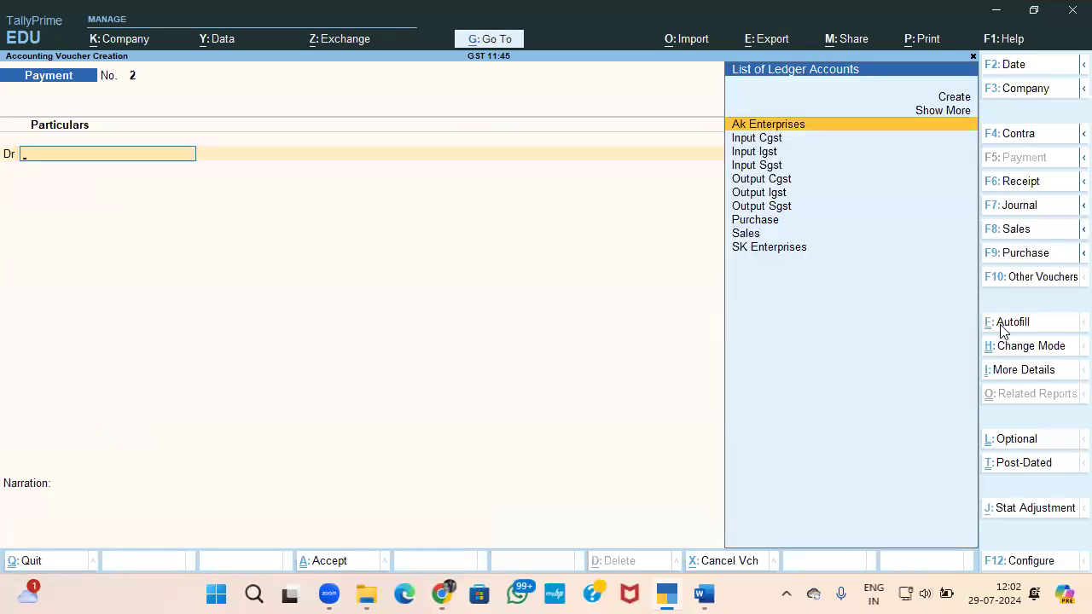
Step: Leave voucher entry and open the Current Liabilities group summary from the Balance Sheet to check Duties & Taxes
key("Escape")
key("Down")
key("b")
key("Down")
key("Down")
key("Return")
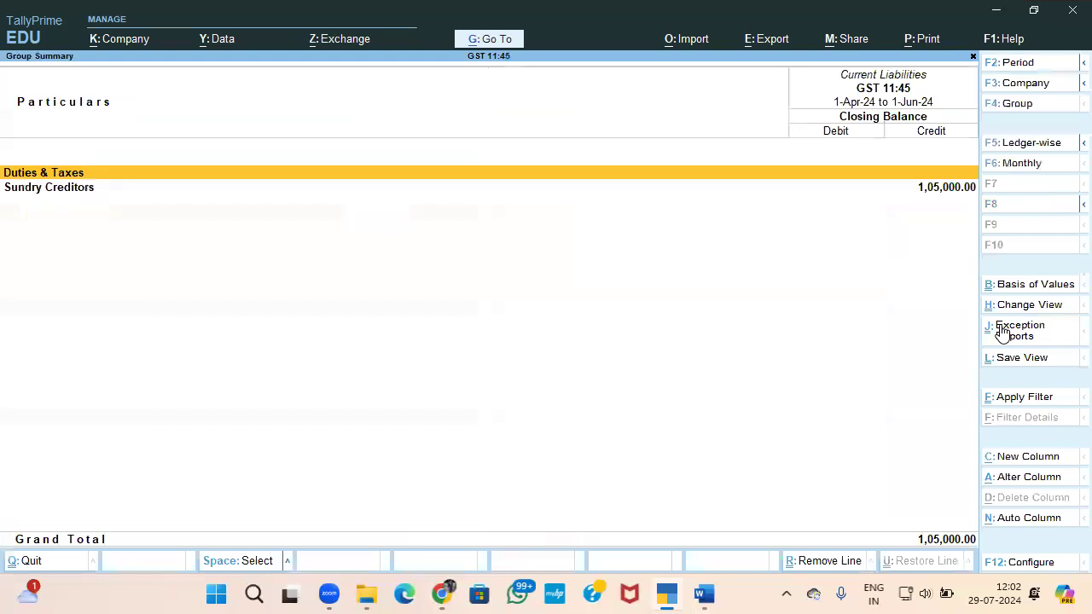